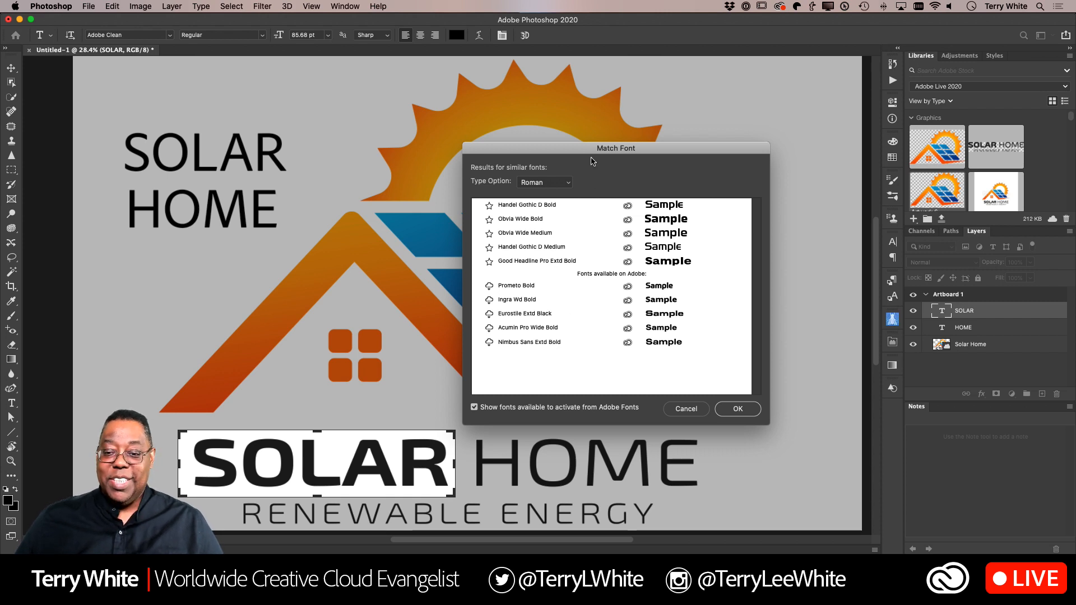
Move the Match Font dialog clear of the SOLAR text, compare the suggested fonts on it, and choose Handel Gothic D Bold.
{"action": "left_click_drag", "start_coordinate": [594, 152], "coordinate": [482, 96]}
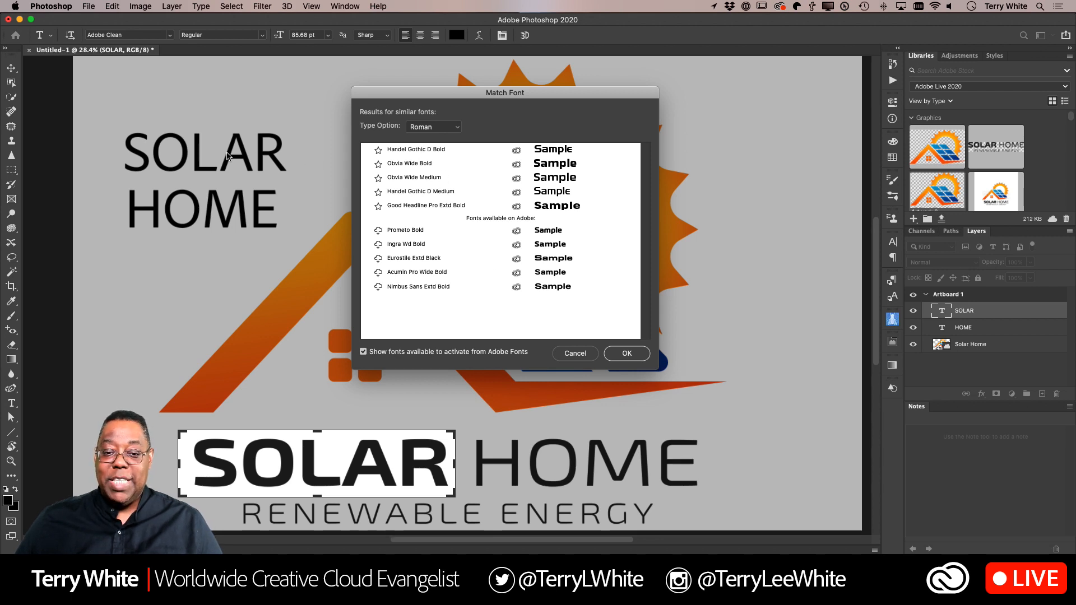
{"action": "left_click", "coordinate": [419, 152]}
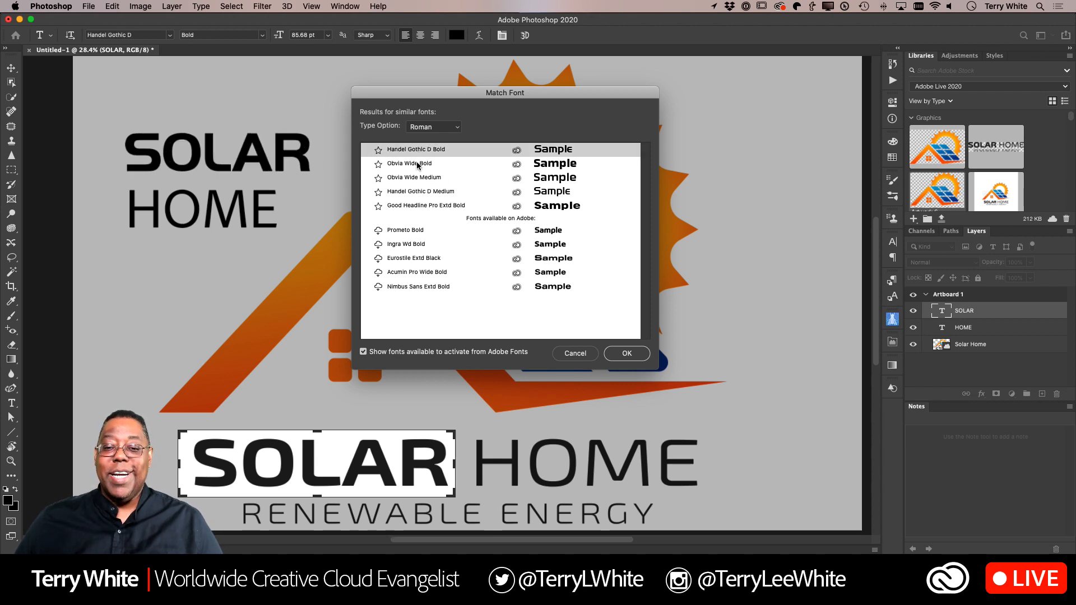
{"action": "left_click", "coordinate": [418, 165]}
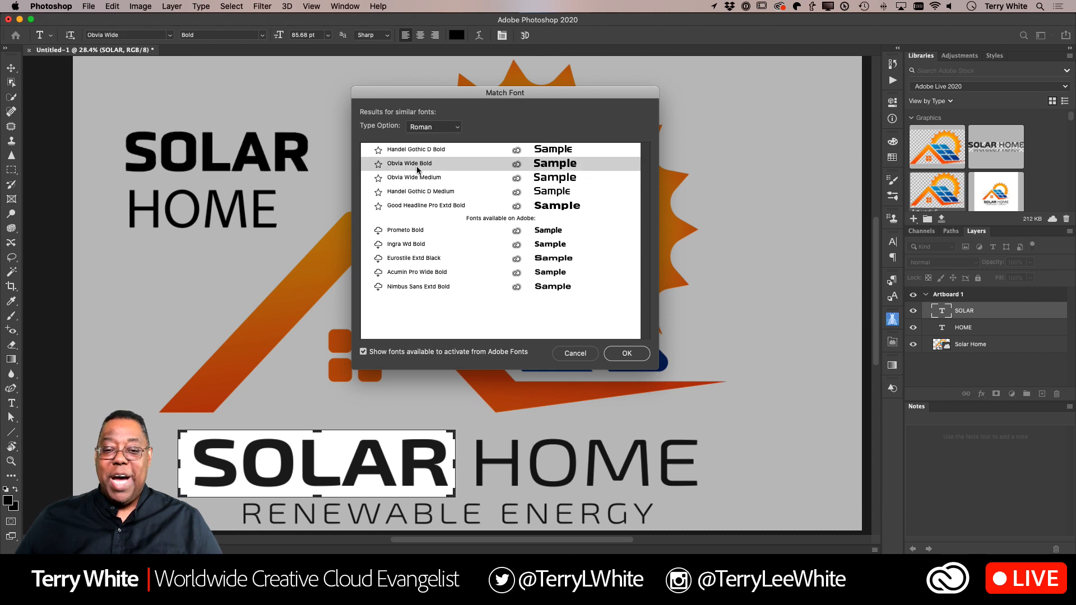
{"action": "left_click", "coordinate": [415, 180]}
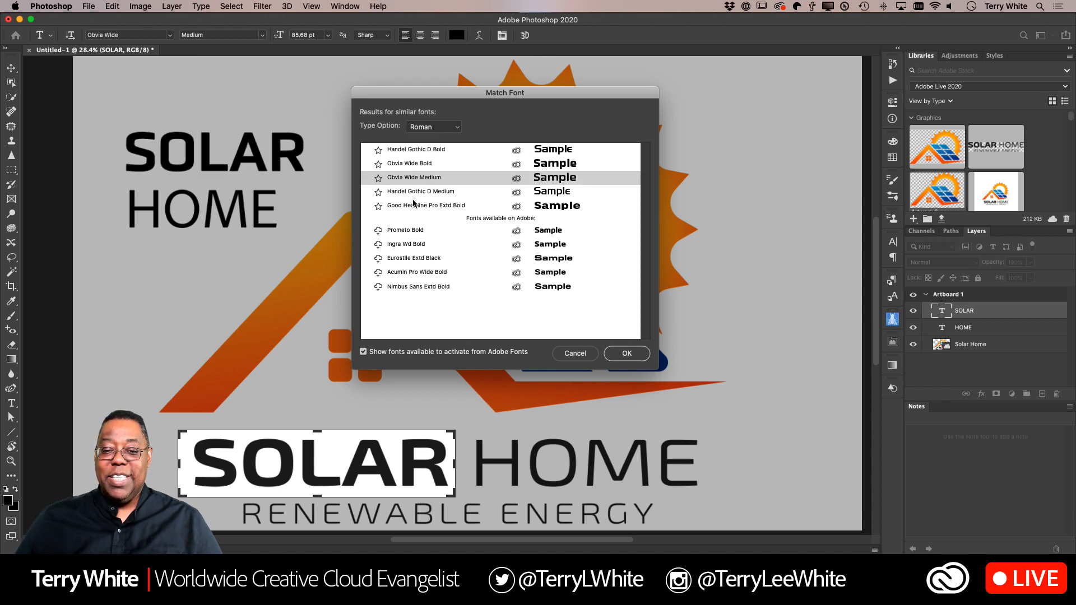
{"action": "left_click", "coordinate": [415, 196]}
{"action": "left_click", "coordinate": [415, 203]}
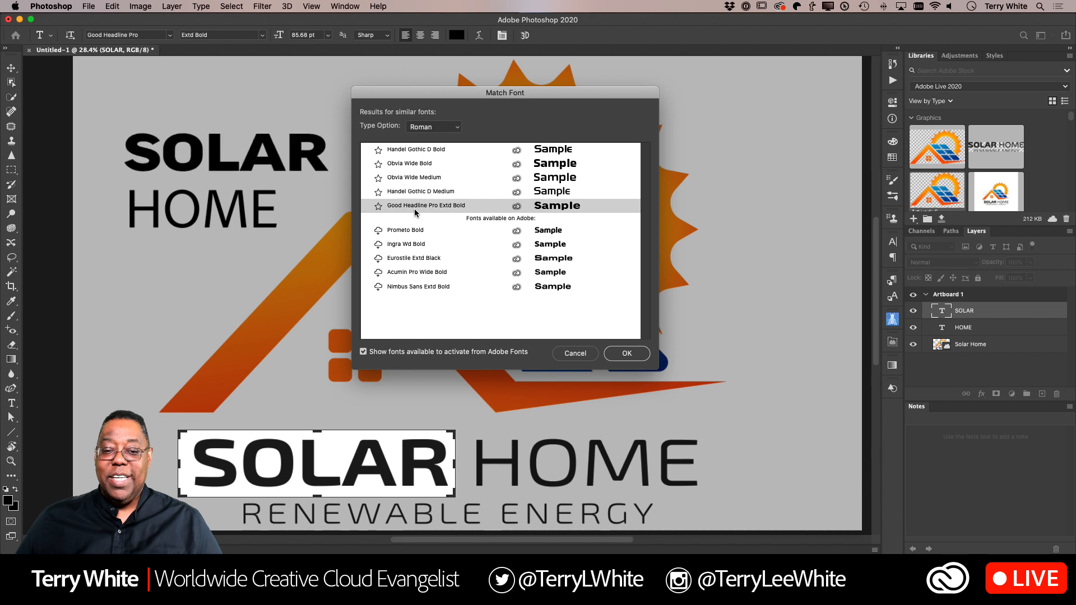
{"action": "left_click", "coordinate": [418, 192]}
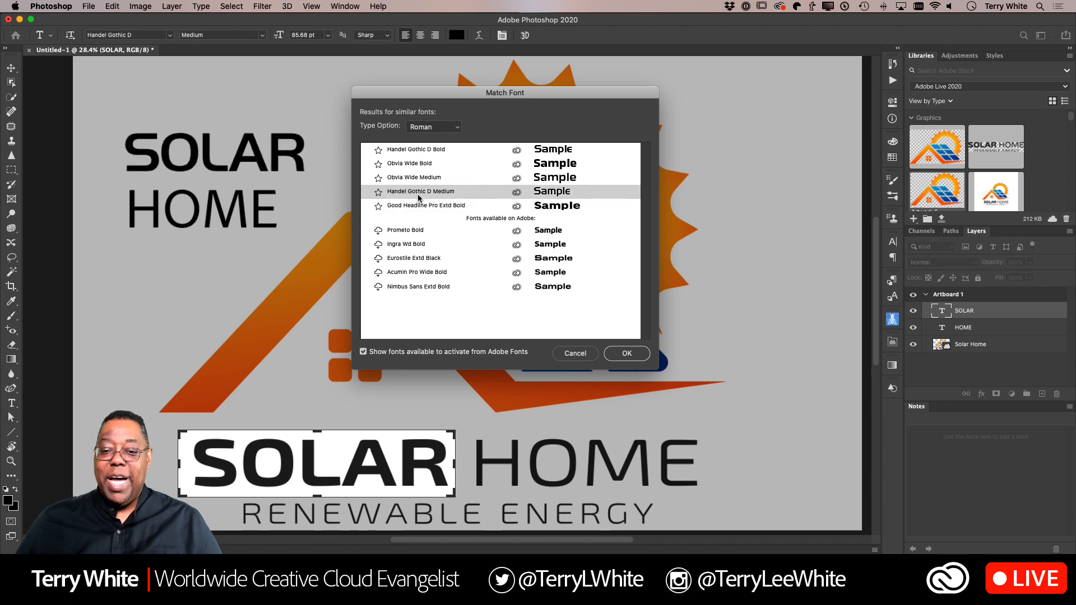
{"action": "left_click", "coordinate": [418, 152]}
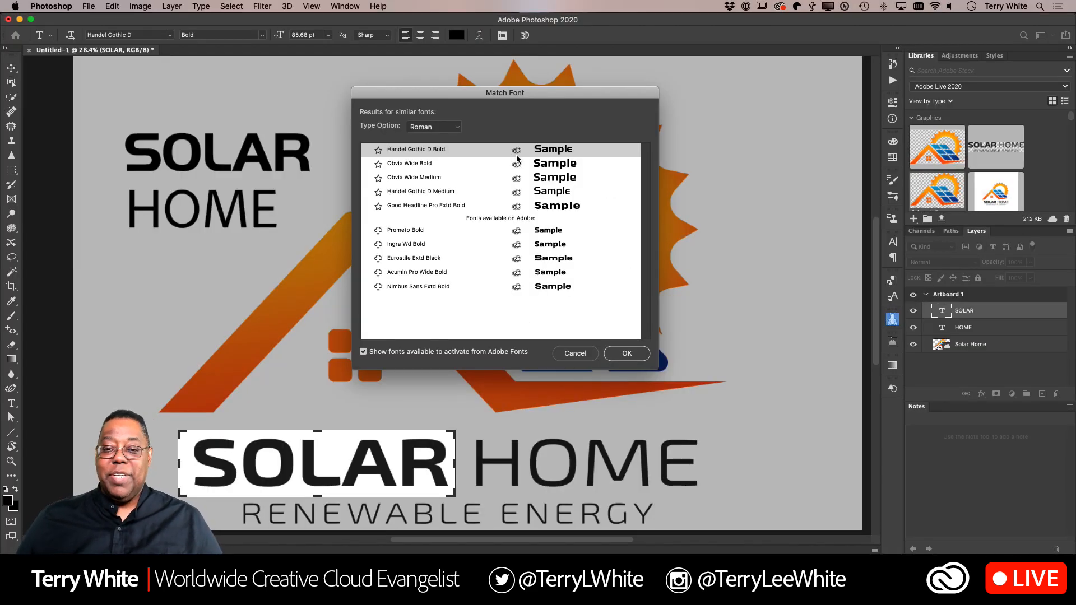
Switch to Adobe Spark in Chrome and examine the Solar Home brand's additional font choices, including the option to upload a font file.
{"action": "key", "text": "super+Tab"}
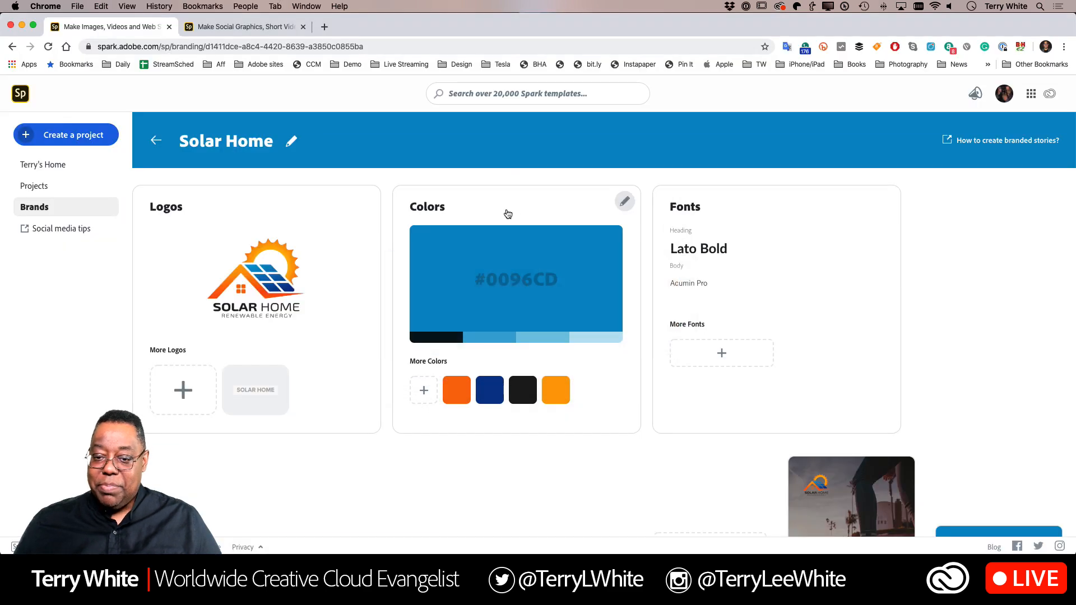
{"action": "left_click", "coordinate": [719, 355]}
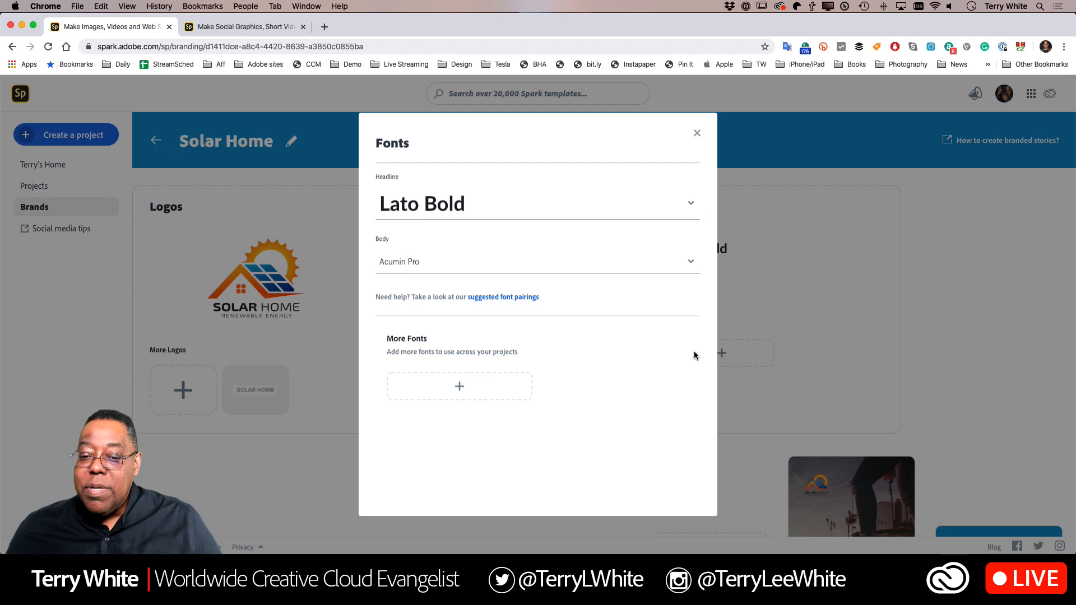
{"action": "left_click", "coordinate": [459, 387]}
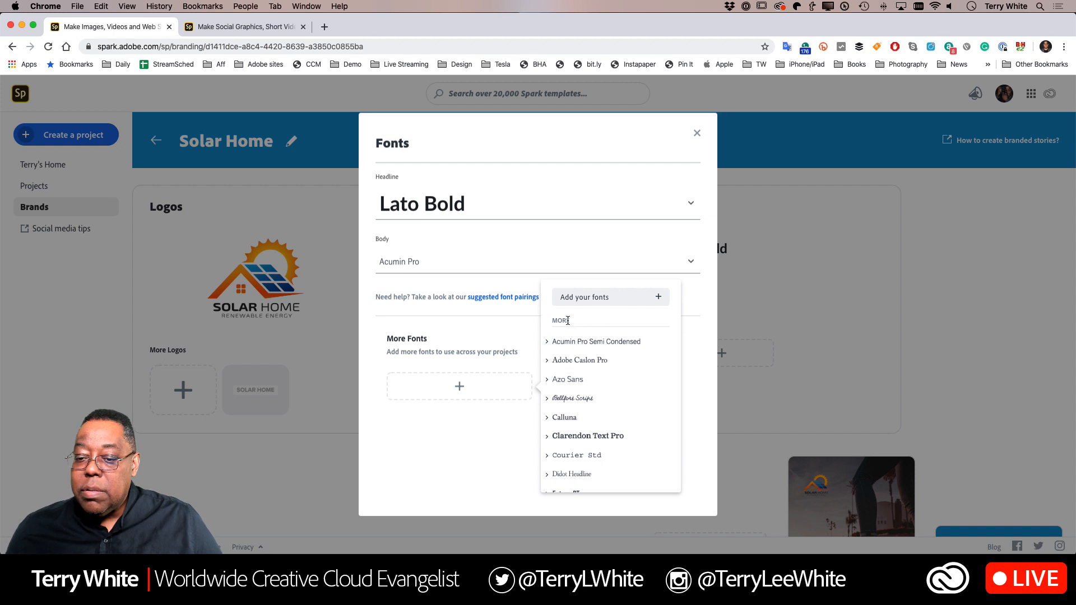
{"action": "scroll", "coordinate": [573, 385], "scroll_direction": "down", "scroll_amount": 5}
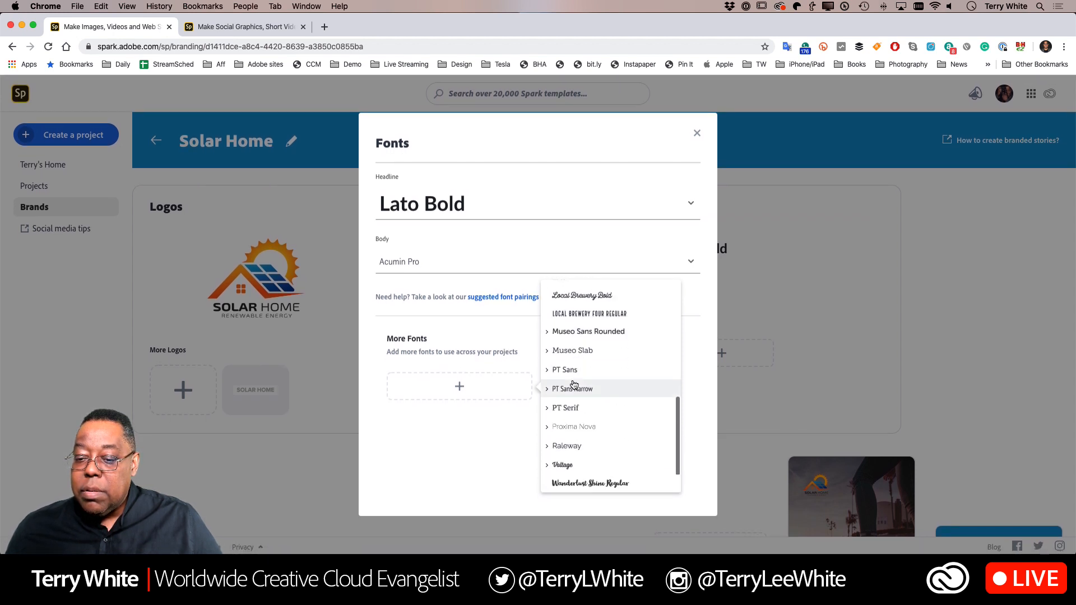
{"action": "scroll", "coordinate": [572, 382], "scroll_direction": "up", "scroll_amount": 5}
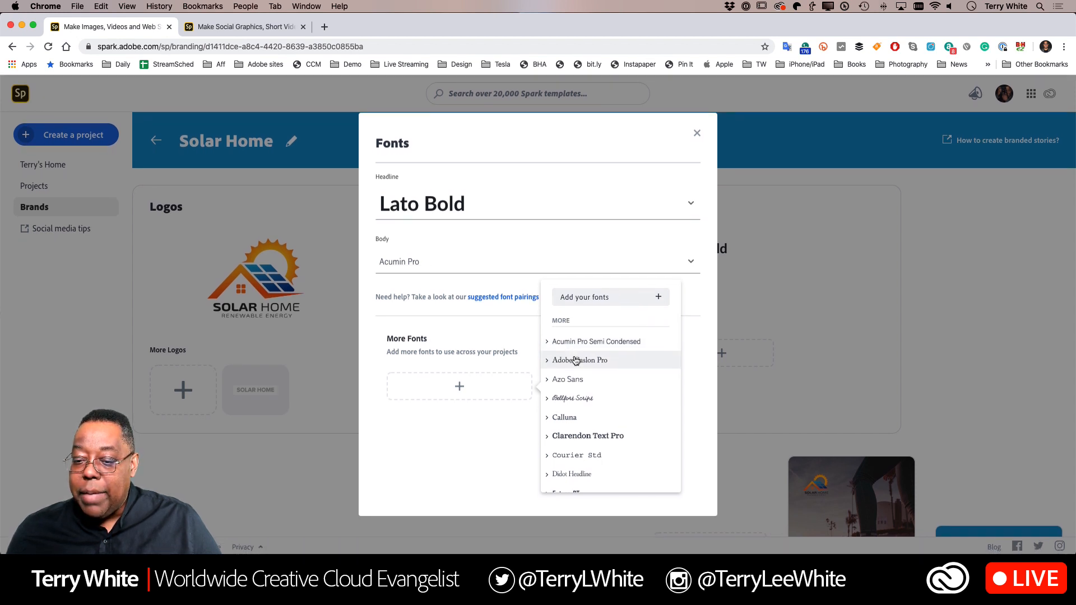
{"action": "scroll", "coordinate": [576, 361], "scroll_direction": "down", "scroll_amount": 10}
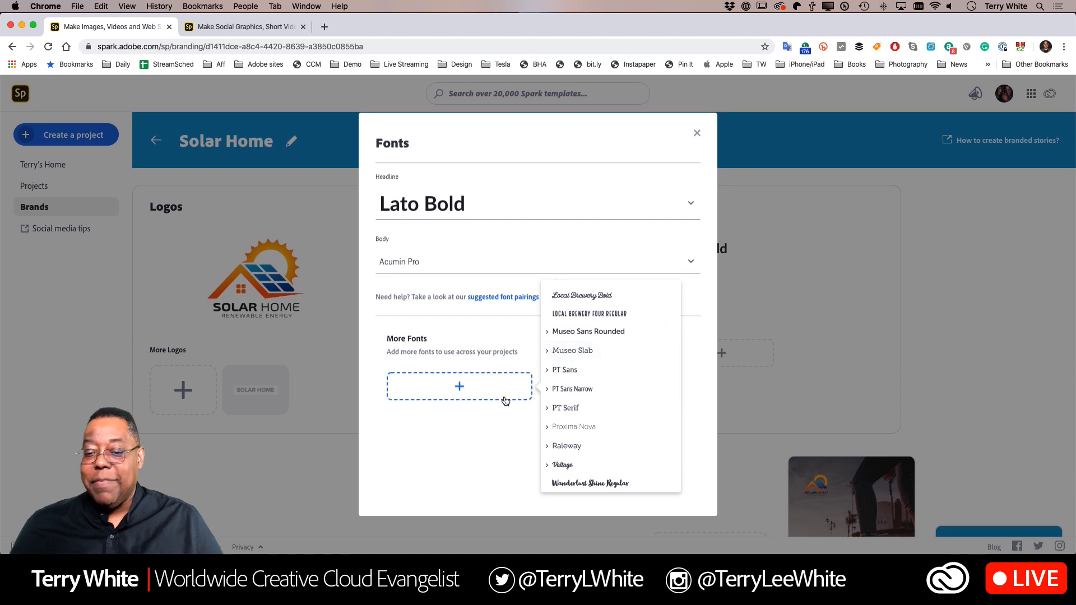
{"action": "left_click", "coordinate": [478, 420]}
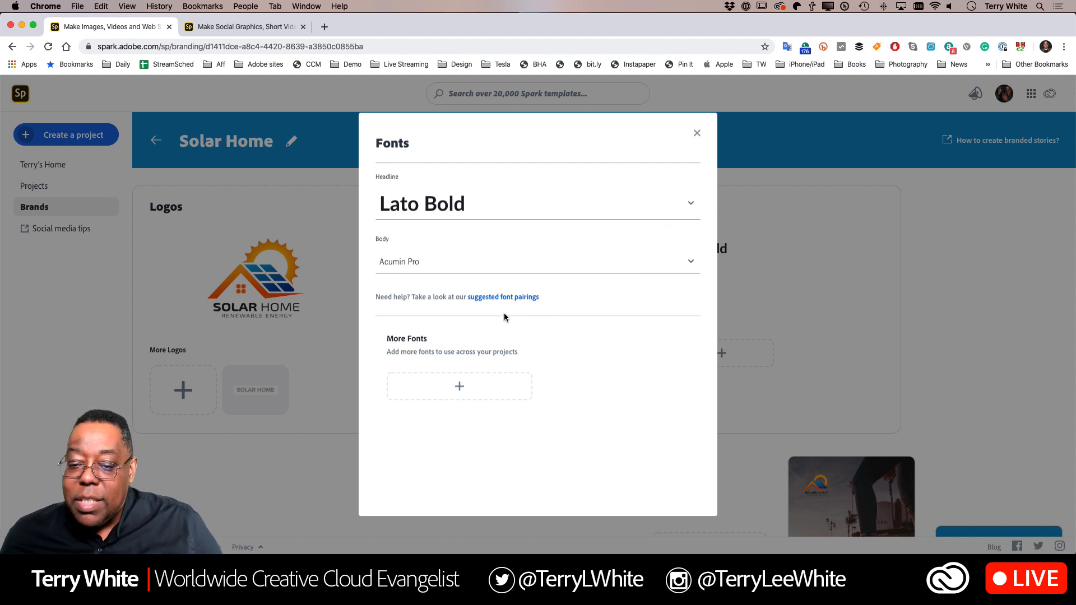
{"action": "left_click", "coordinate": [455, 394]}
{"action": "scroll", "coordinate": [567, 382], "scroll_direction": "down", "scroll_amount": 5}
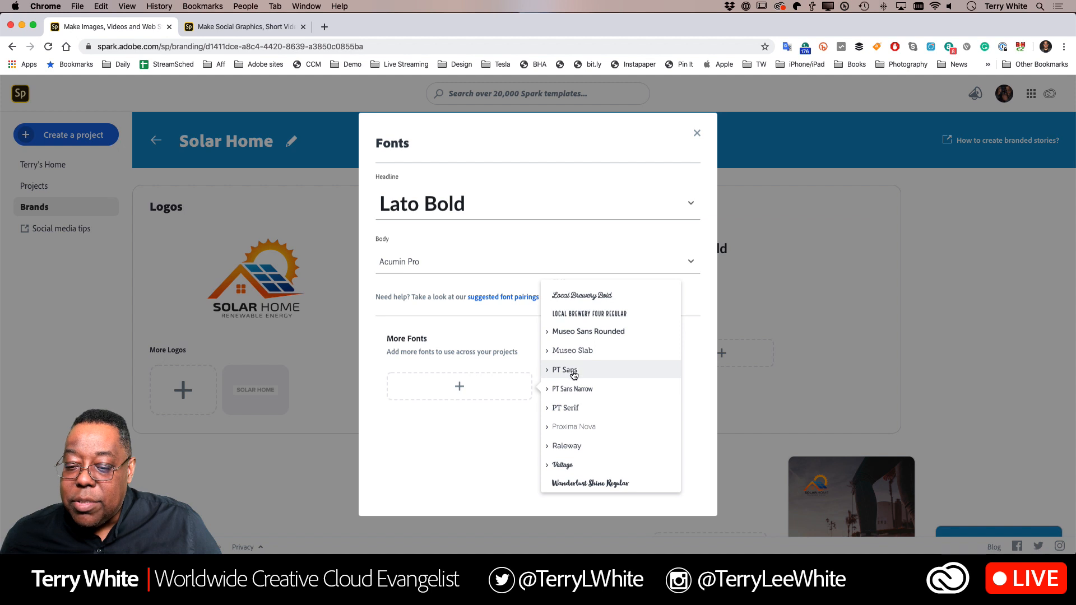
{"action": "scroll", "coordinate": [569, 380], "scroll_direction": "up", "scroll_amount": 5}
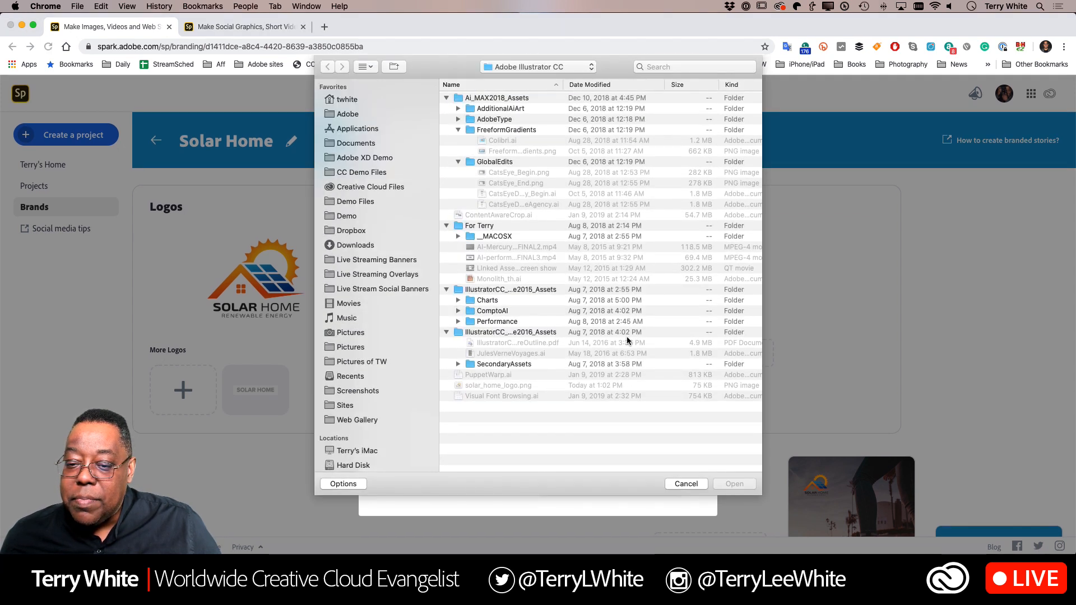
{"action": "left_click", "coordinate": [678, 487]}
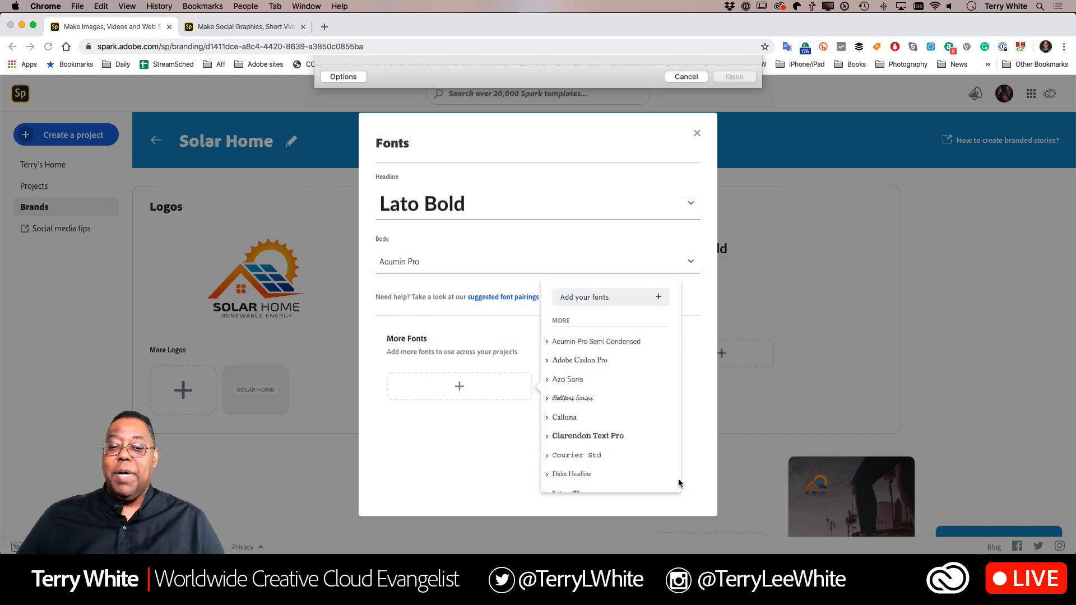
{"action": "left_click", "coordinate": [698, 135]}
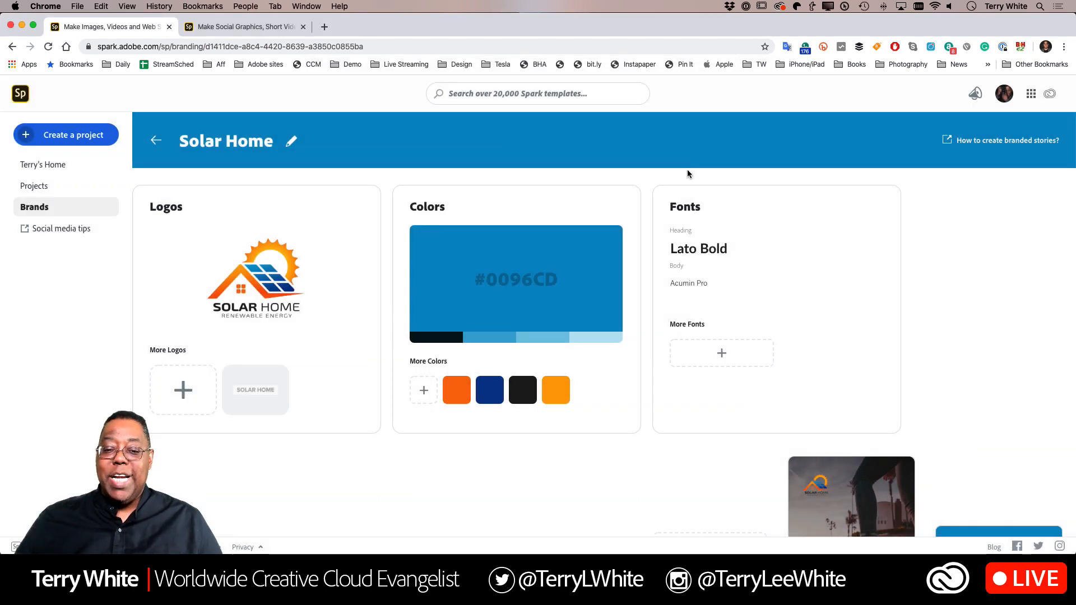
Switch back to Photoshop and apply the chosen Handel Gothic D Bold match to the SOLAR text layer.
{"action": "key", "text": "super+Tab"}
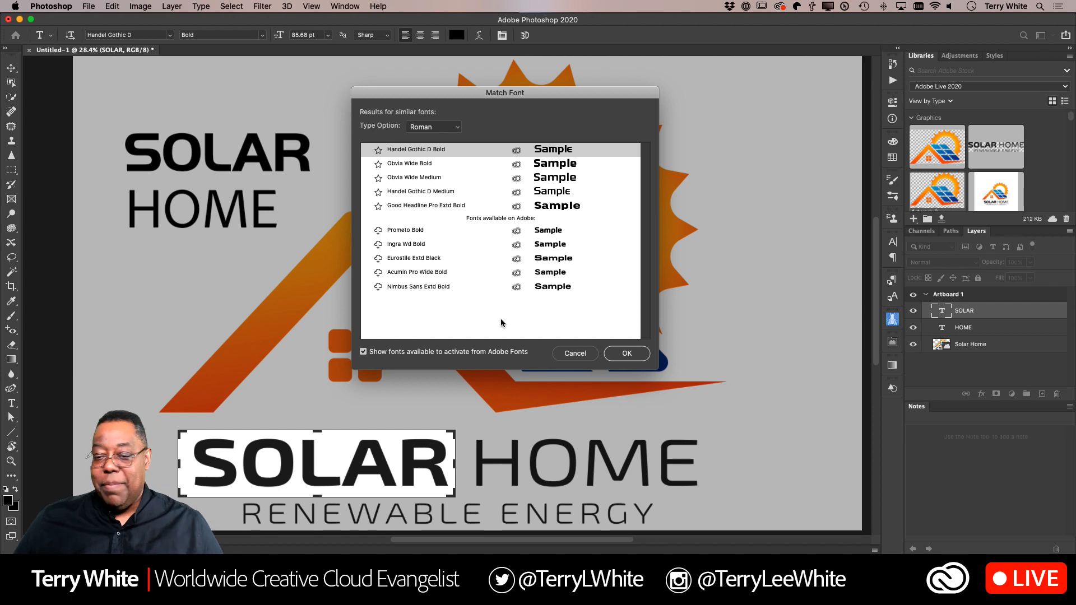
{"action": "left_click", "coordinate": [624, 354]}
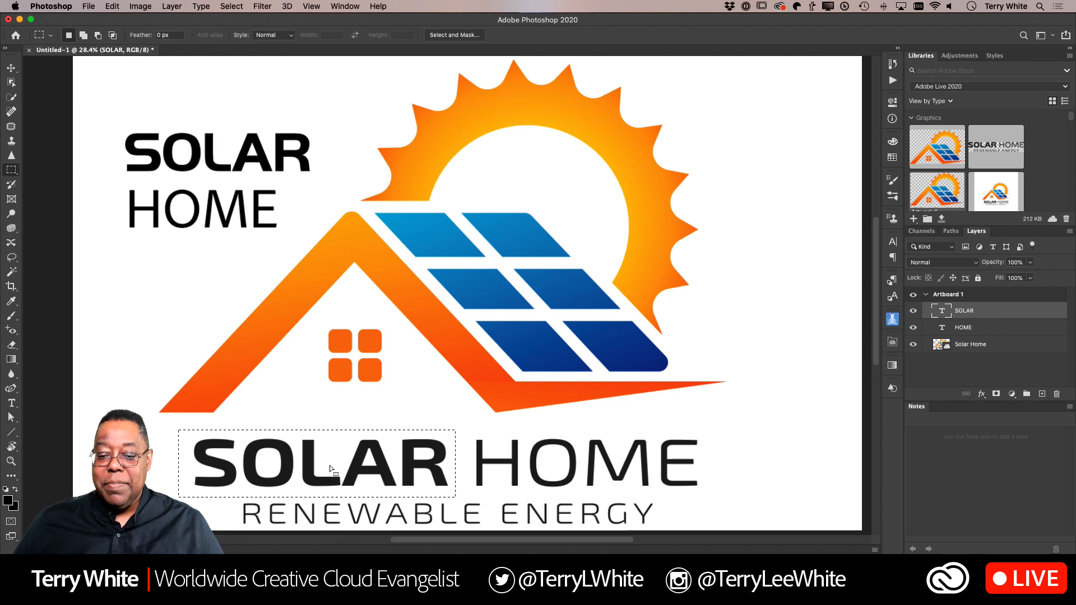
Move the selection over the word HOME in the logo and run Match Font for the HOME text layer.
{"action": "left_click_drag", "start_coordinate": [320, 462], "coordinate": [607, 463]}
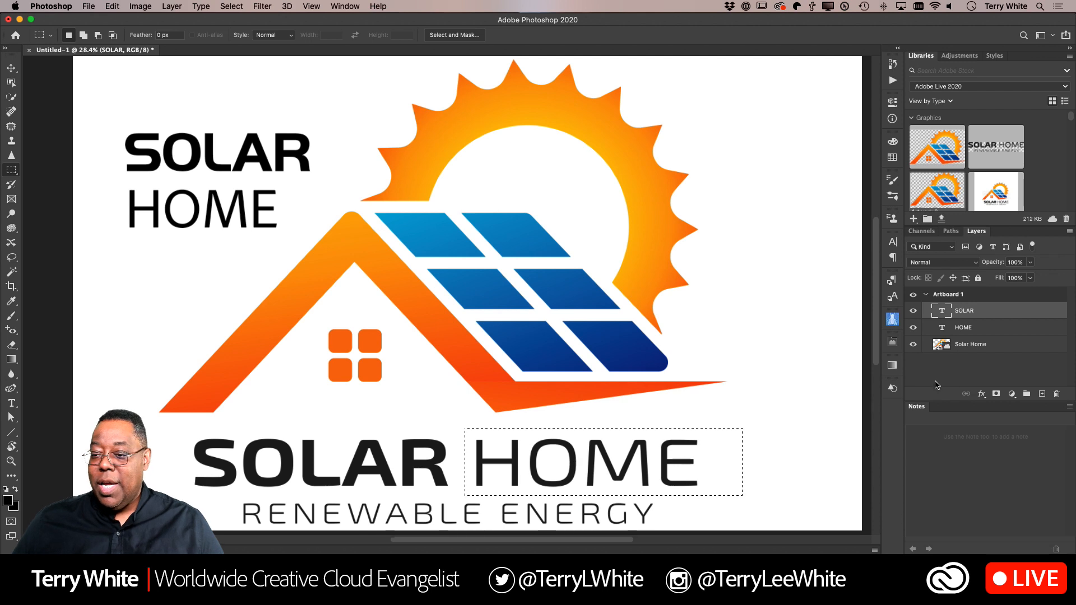
{"action": "left_click", "coordinate": [963, 329]}
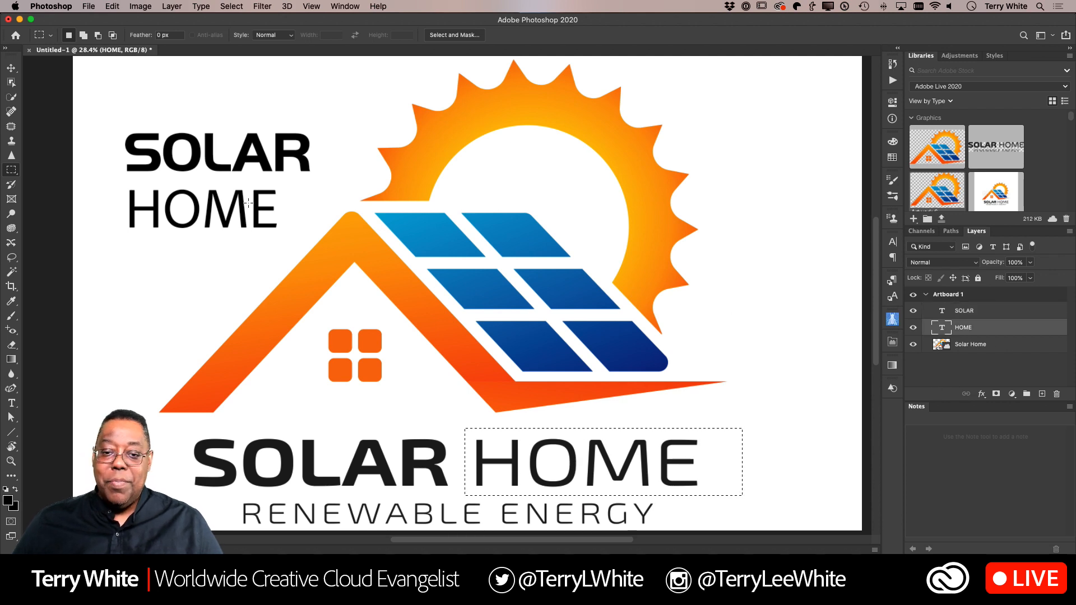
{"action": "left_click", "coordinate": [201, 6]}
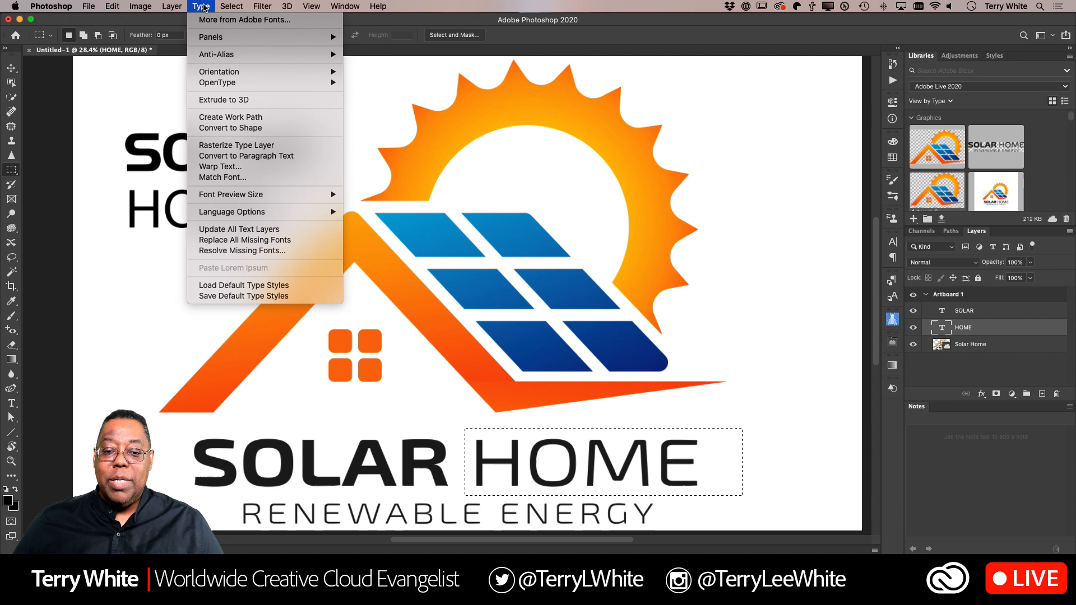
{"action": "left_click", "coordinate": [236, 178]}
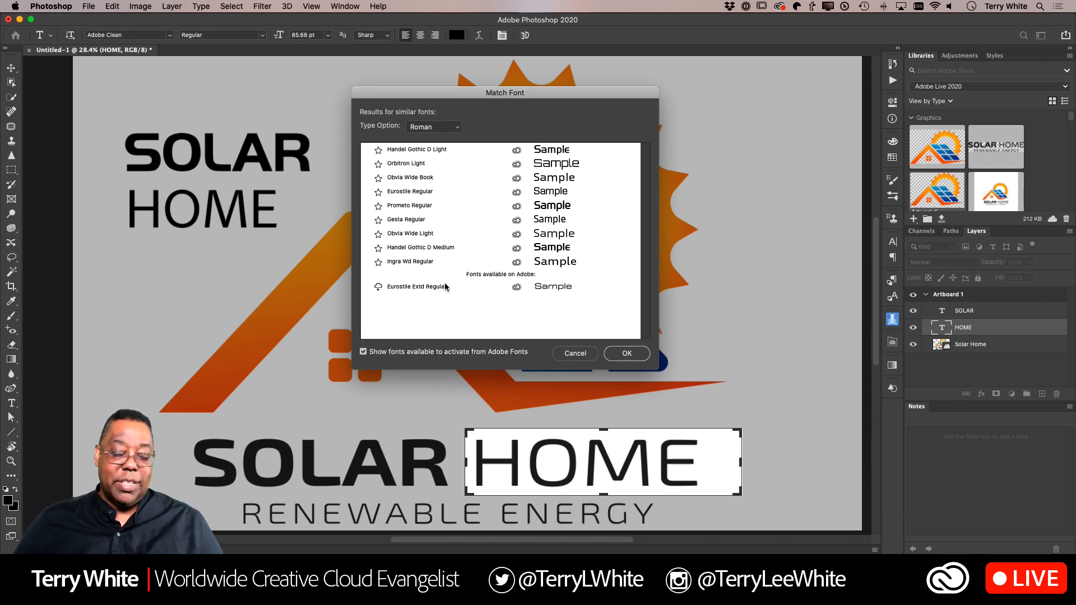
Preview the suggested matching fonts on the HOME text, from Handel Gothic D Light and Orbitron Light through Ingra Wd Regular.
{"action": "left_click", "coordinate": [413, 166]}
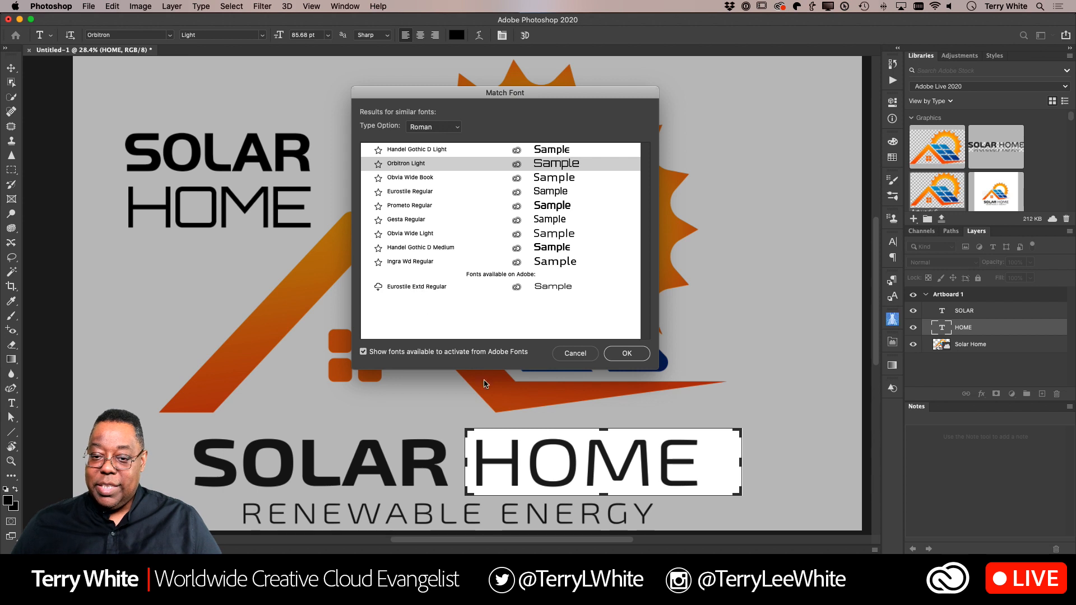
{"action": "left_click", "coordinate": [400, 150]}
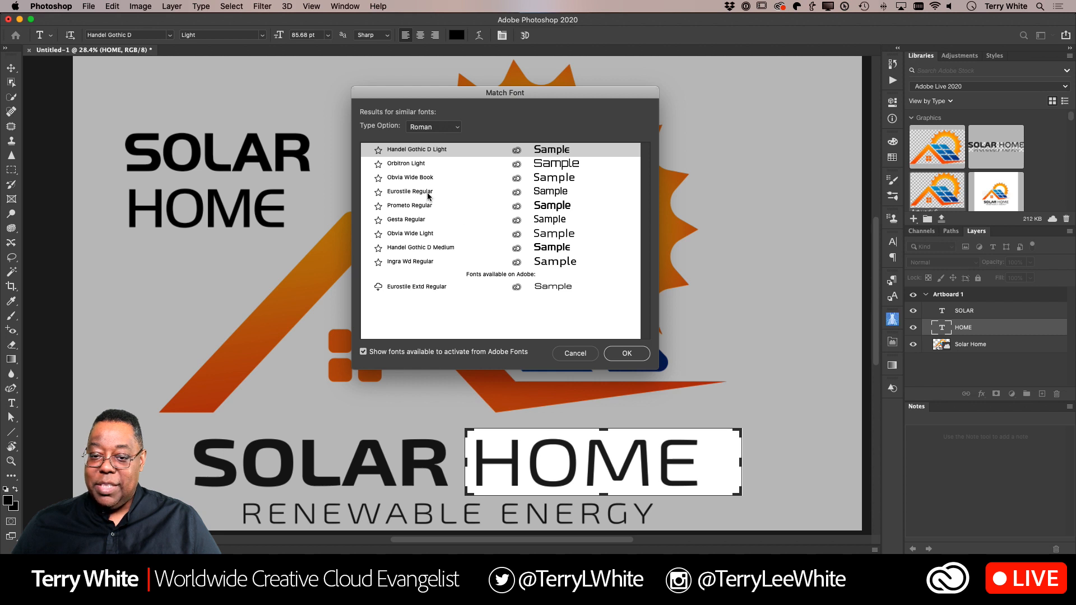
{"action": "left_click", "coordinate": [413, 167]}
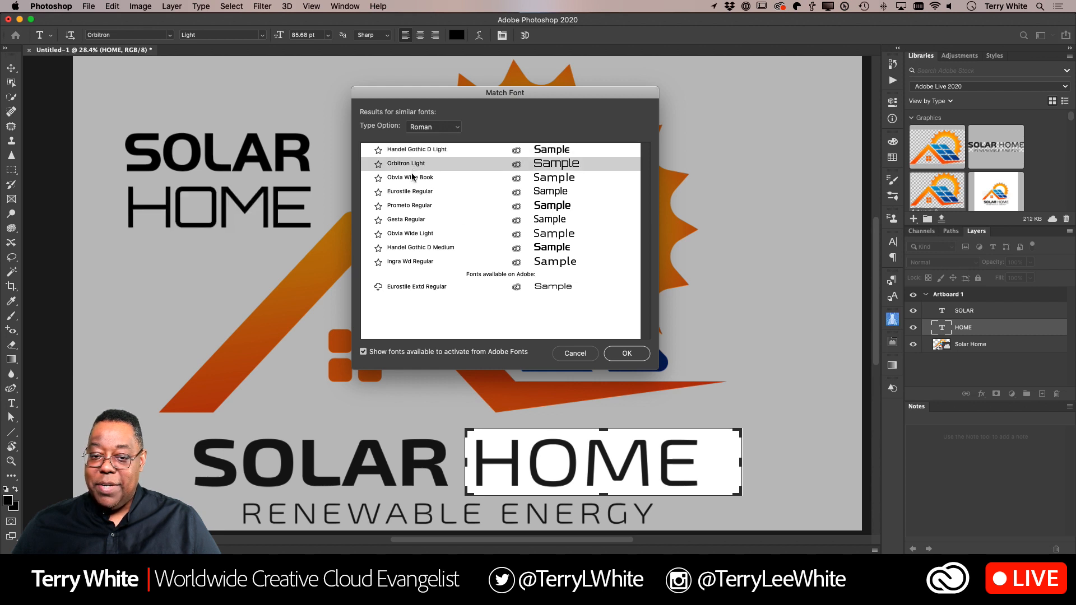
{"action": "left_click", "coordinate": [413, 178]}
{"action": "left_click", "coordinate": [411, 192]}
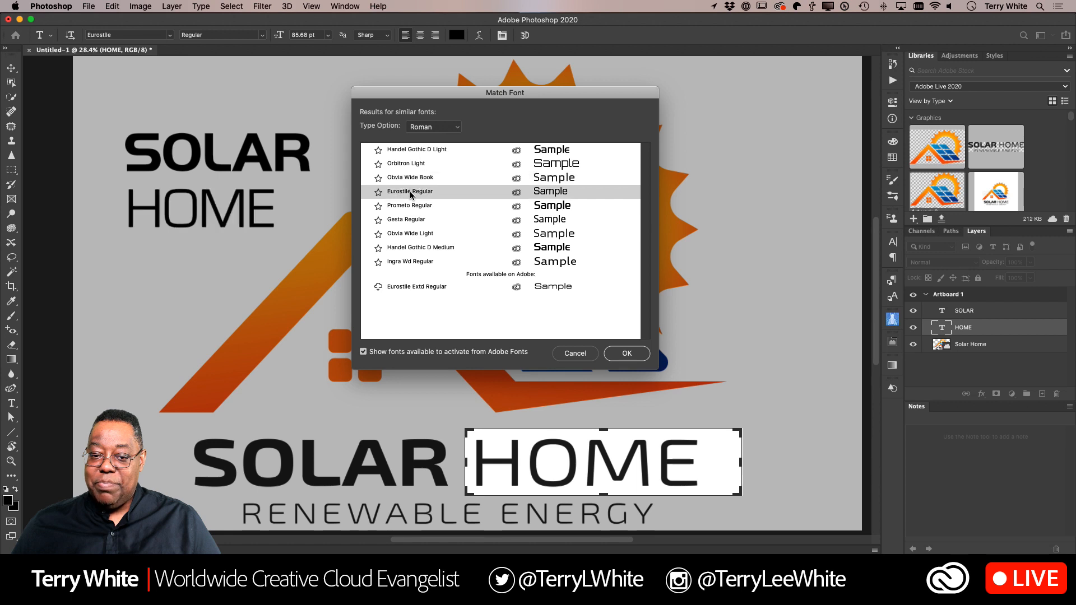
{"action": "left_click", "coordinate": [409, 206]}
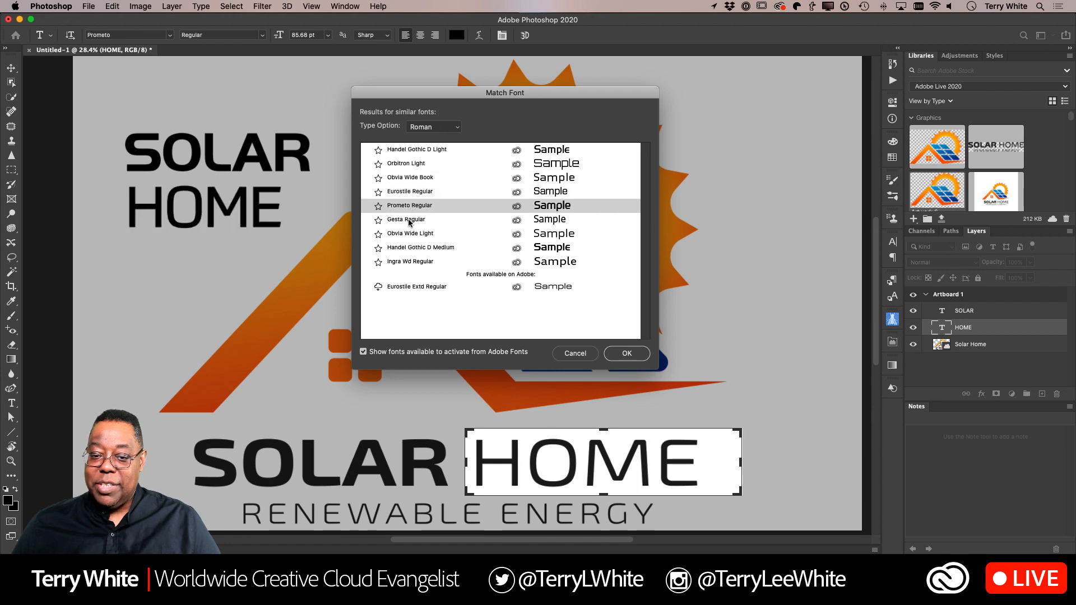
{"action": "left_click", "coordinate": [410, 220]}
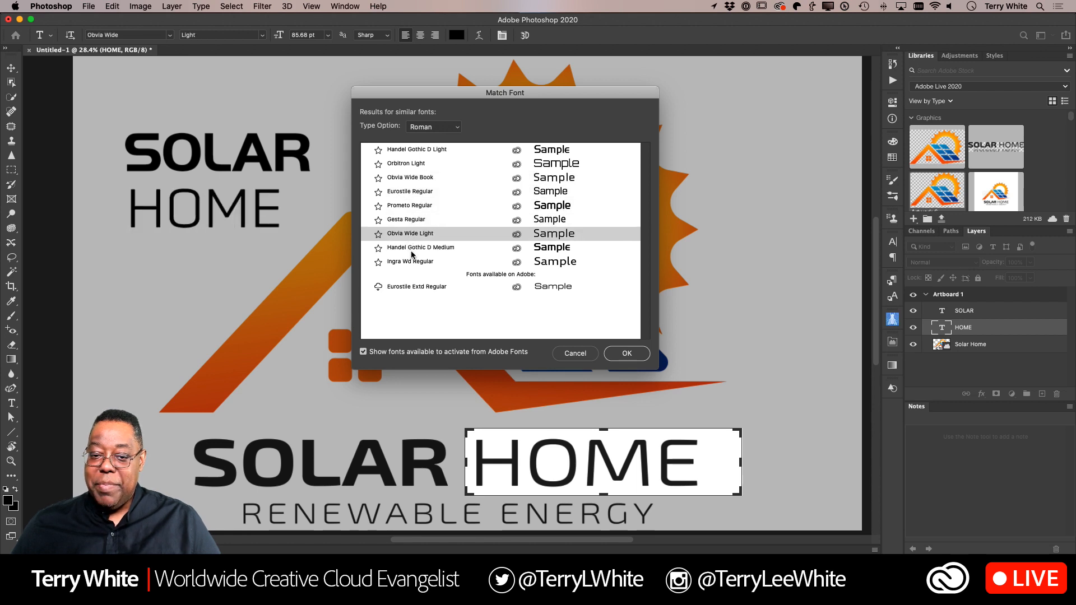
{"action": "left_click", "coordinate": [416, 250]}
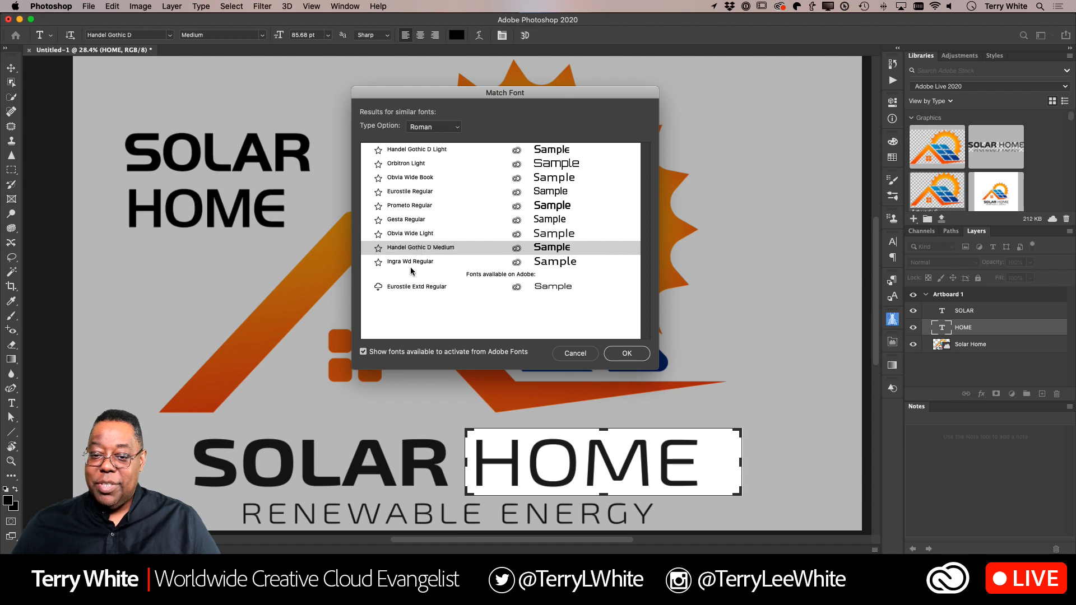
{"action": "left_click", "coordinate": [415, 262]}
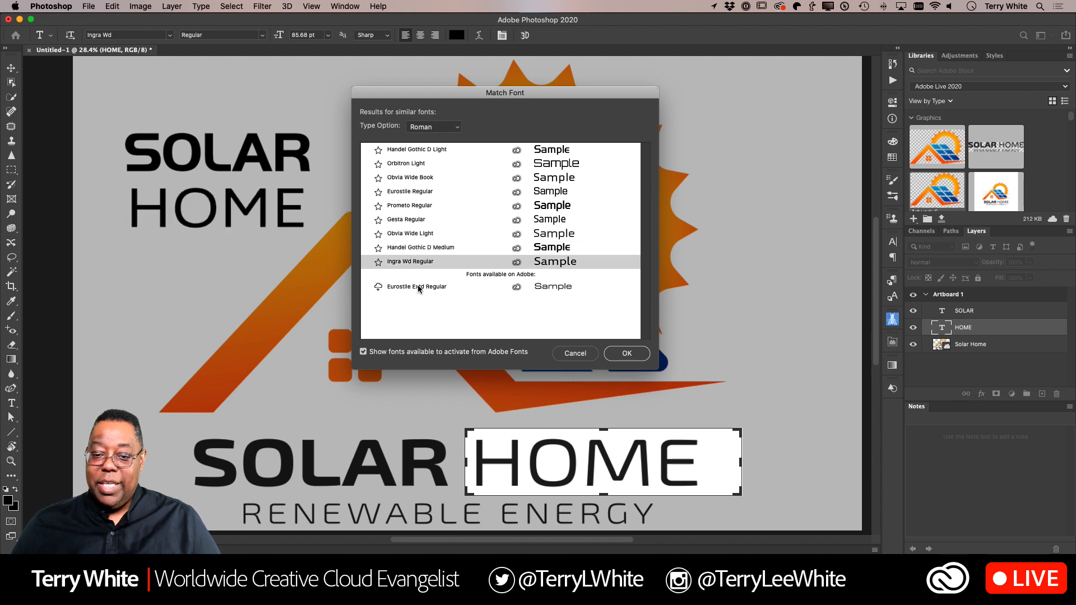
Activate Eurostile Extd Regular from Adobe Fonts and preview the matches on the HOME text from Ingra Wd Regular back to Eurostile Extd Regular.
{"action": "left_click", "coordinate": [419, 287]}
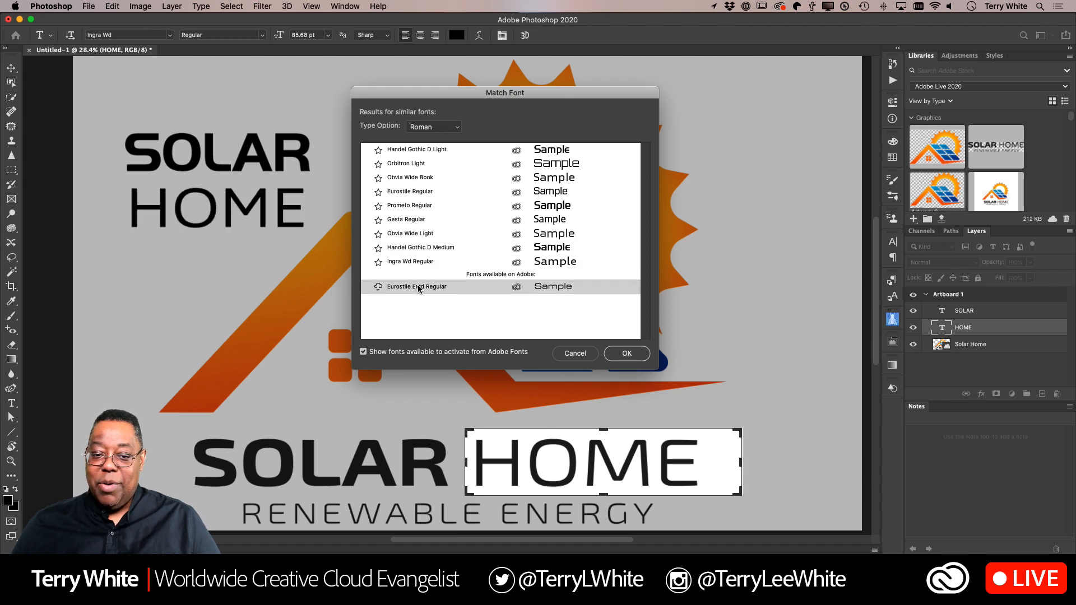
{"action": "left_click", "coordinate": [378, 287]}
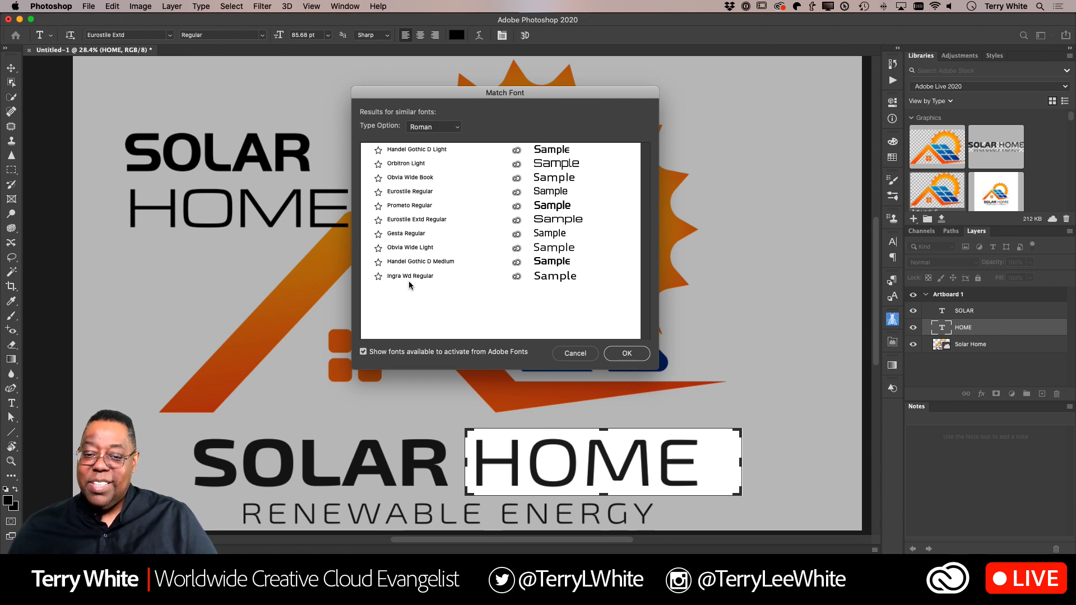
{"action": "left_click", "coordinate": [409, 276]}
{"action": "left_click", "coordinate": [413, 263]}
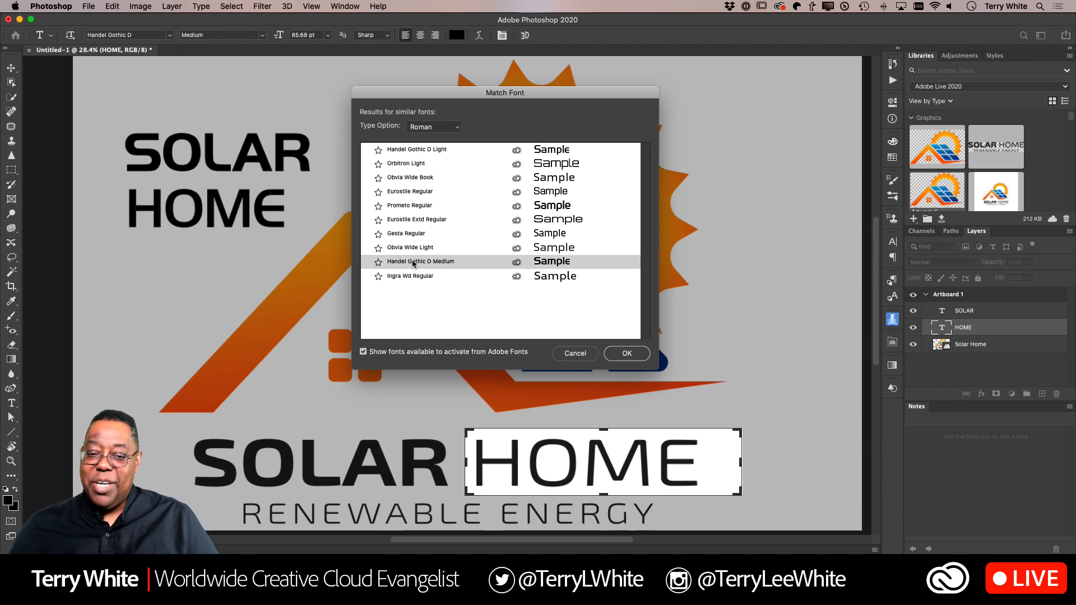
{"action": "left_click", "coordinate": [412, 249]}
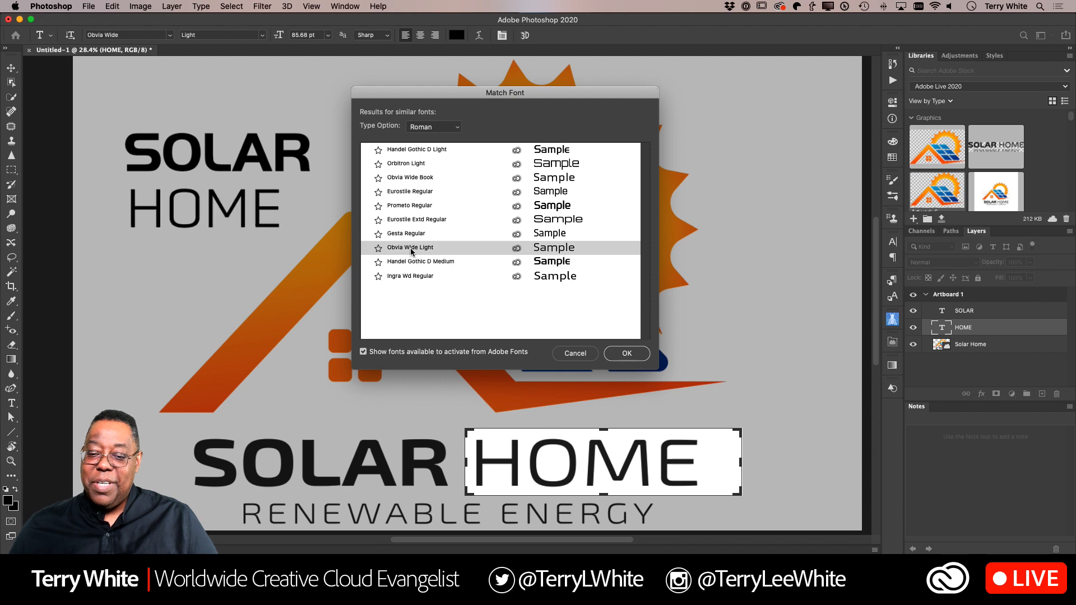
{"action": "left_click", "coordinate": [408, 235]}
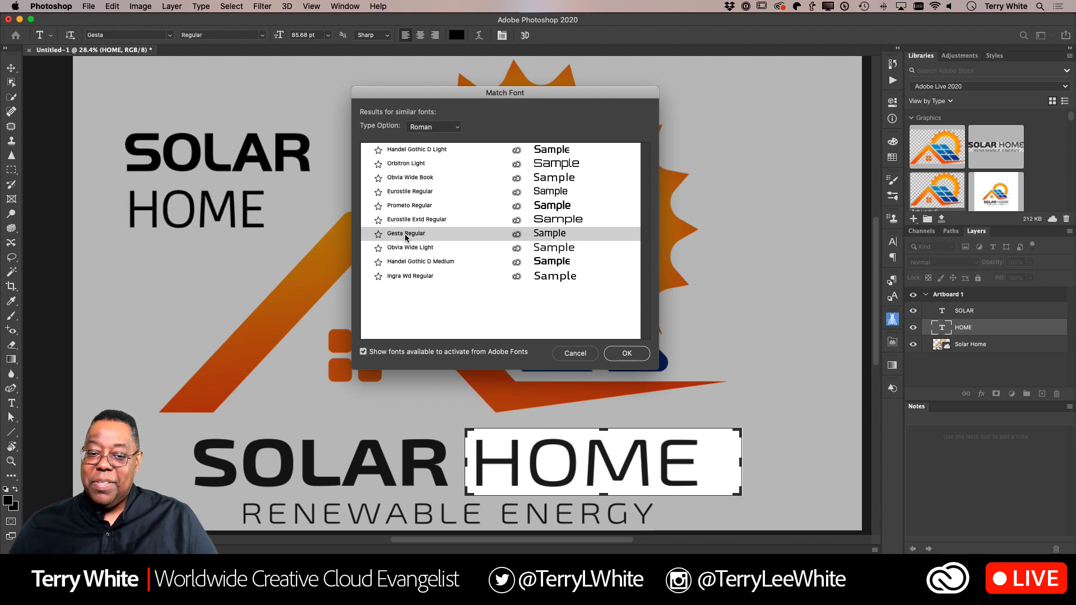
{"action": "left_click", "coordinate": [405, 222]}
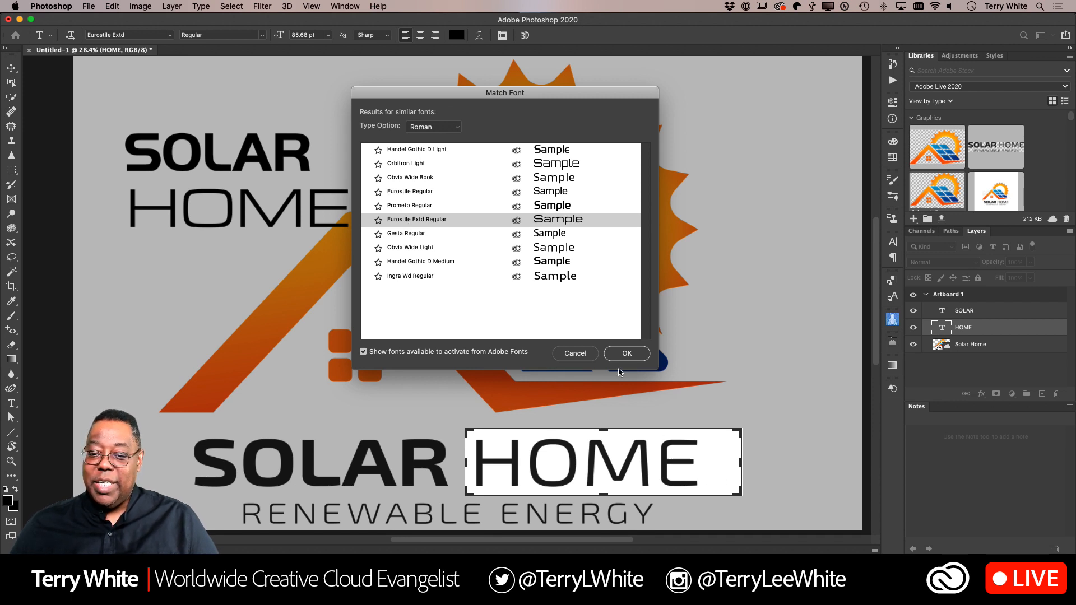
Preview the remaining matches from Prometo Regular upward, apply Handel Gothic D Light to the HOME text layer, and clear the selection.
{"action": "left_click_drag", "start_coordinate": [474, 93], "coordinate": [523, 93]}
{"action": "left_click", "coordinate": [472, 206]}
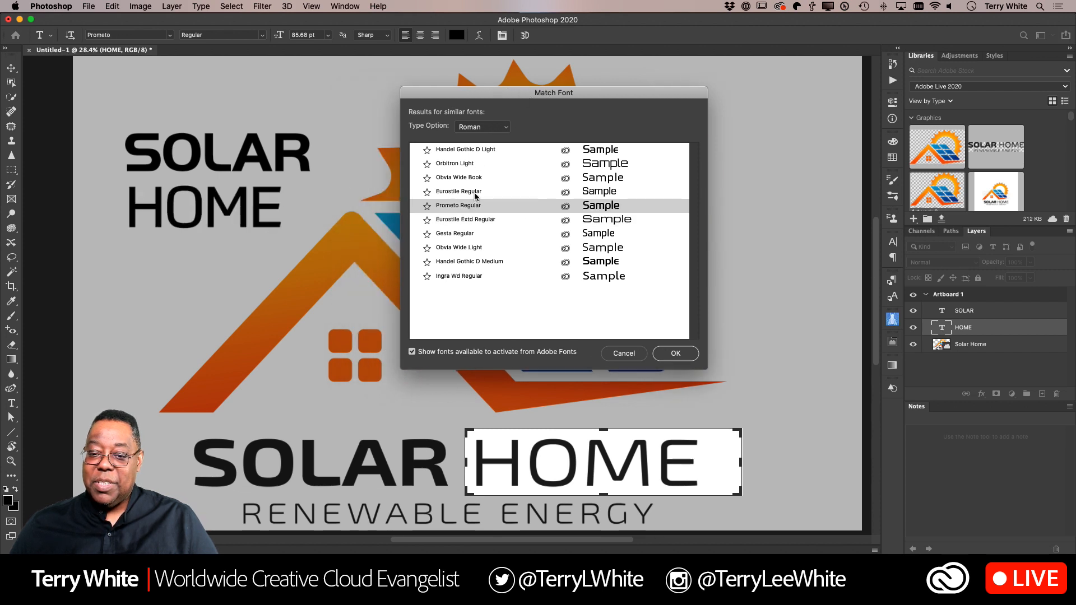
{"action": "left_click", "coordinate": [475, 193]}
{"action": "left_click", "coordinate": [474, 179]}
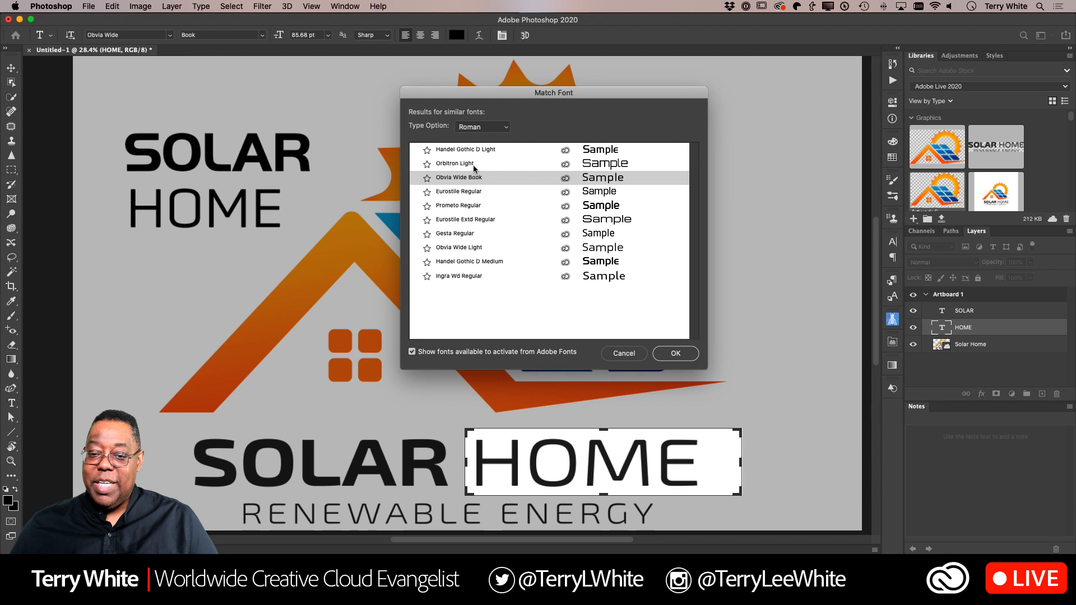
{"action": "left_click", "coordinate": [474, 165]}
{"action": "left_click", "coordinate": [473, 150]}
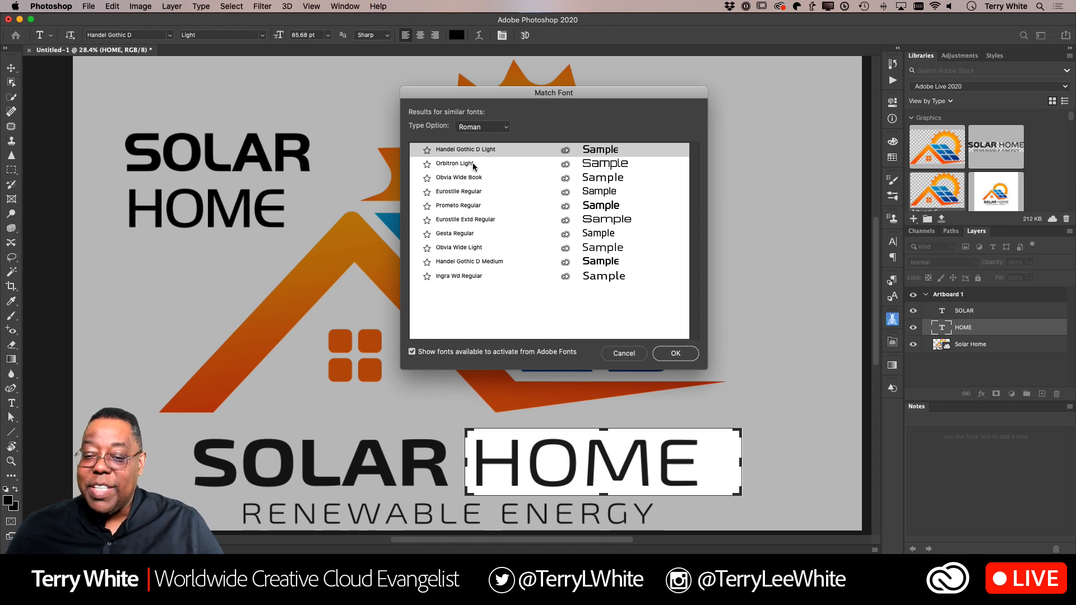
{"action": "left_click", "coordinate": [675, 355]}
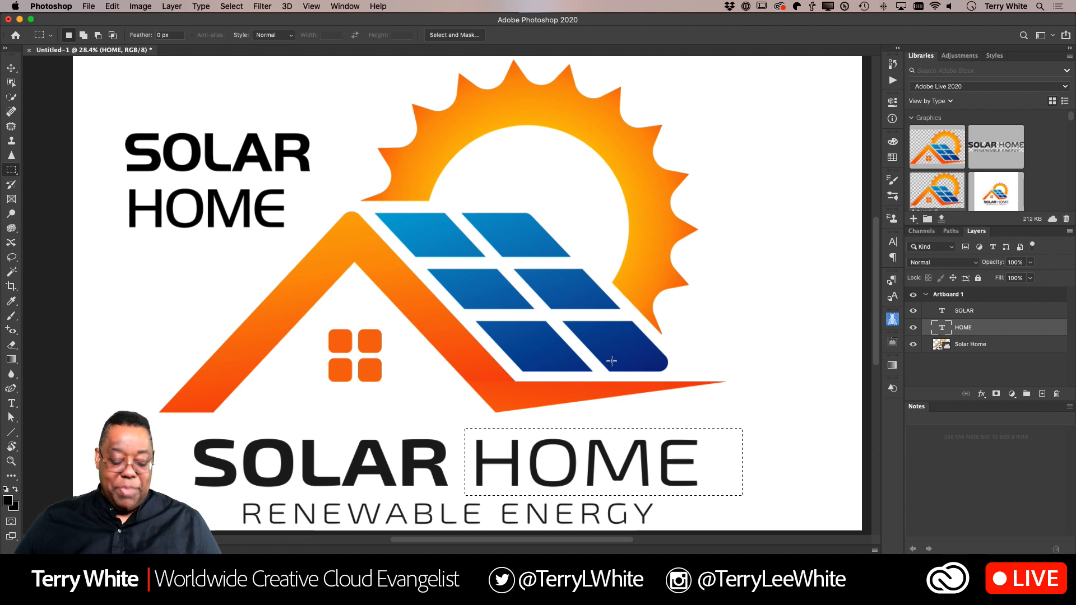
{"action": "key", "text": "super+d"}
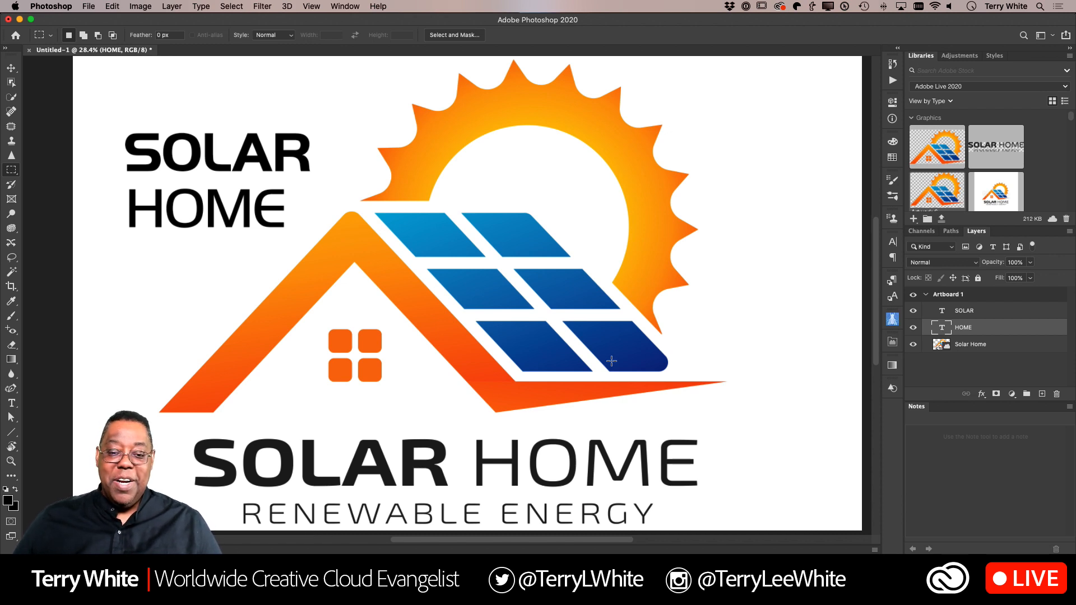
Switch to Adobe Spark in Chrome and return from the Solar Home brand to the list of all brands.
{"action": "key", "text": "super+Tab"}
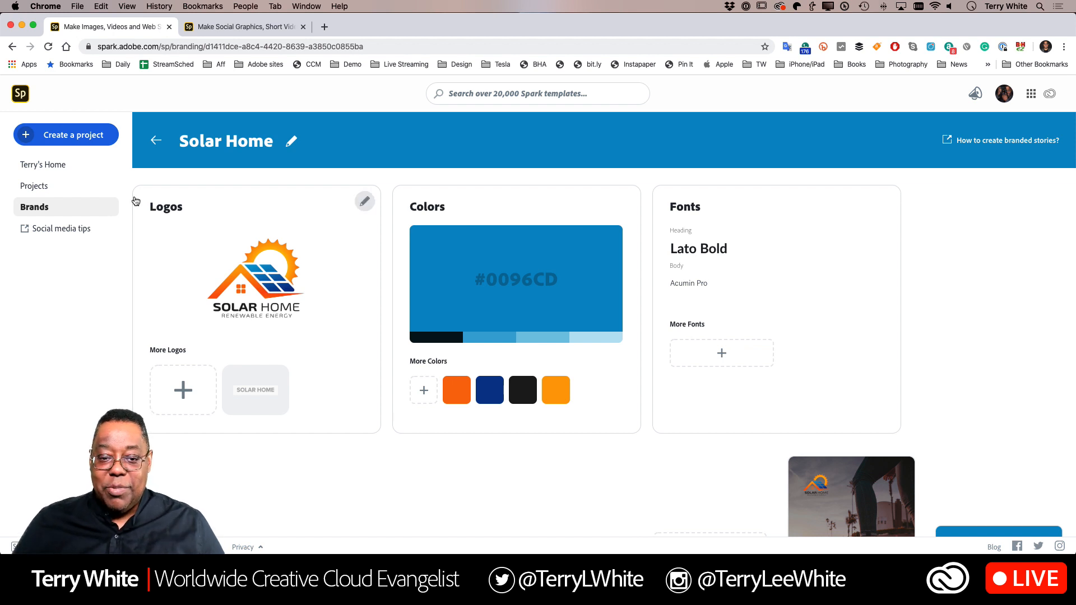
{"action": "left_click", "coordinate": [156, 143]}
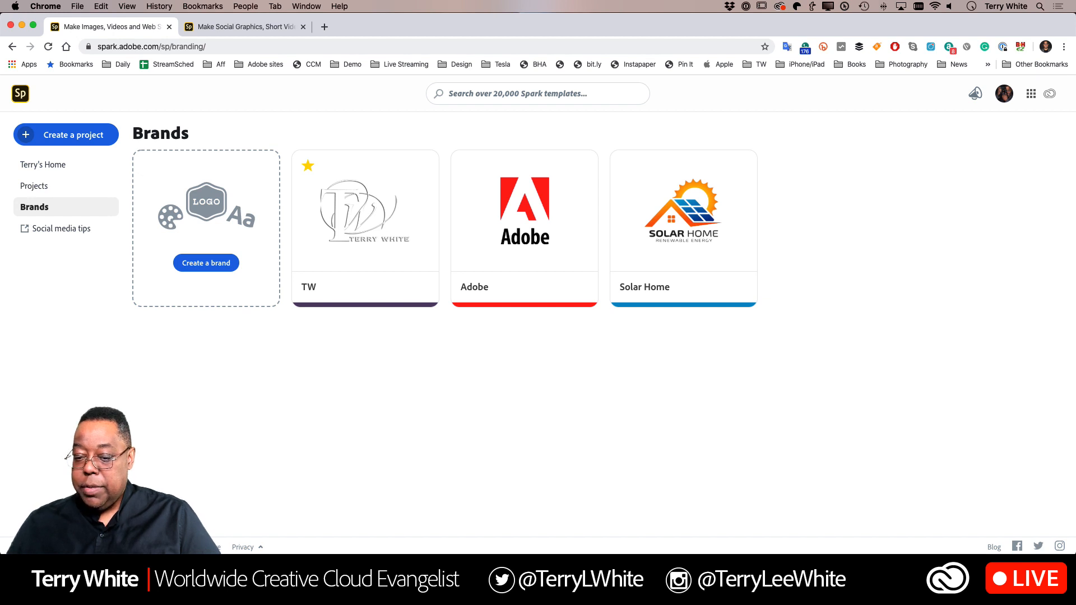
Switch to QuickTime Player, start a new movie recording, and move its window off the shared display.
{"action": "left_click", "coordinate": [558, 580]}
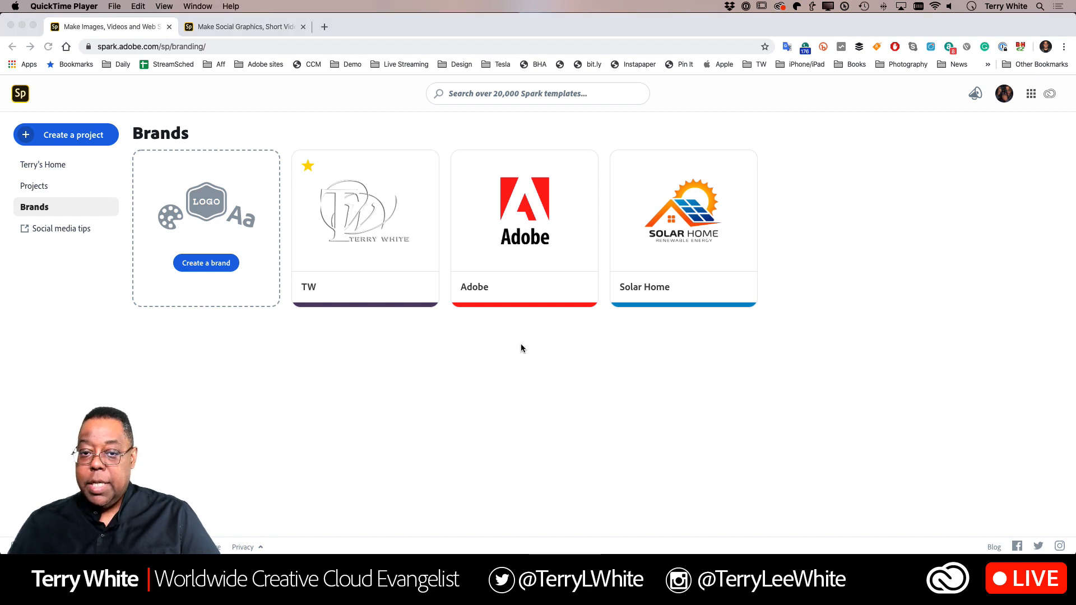
{"action": "left_click_drag", "start_coordinate": [434, 105], "coordinate": [840, 1]}
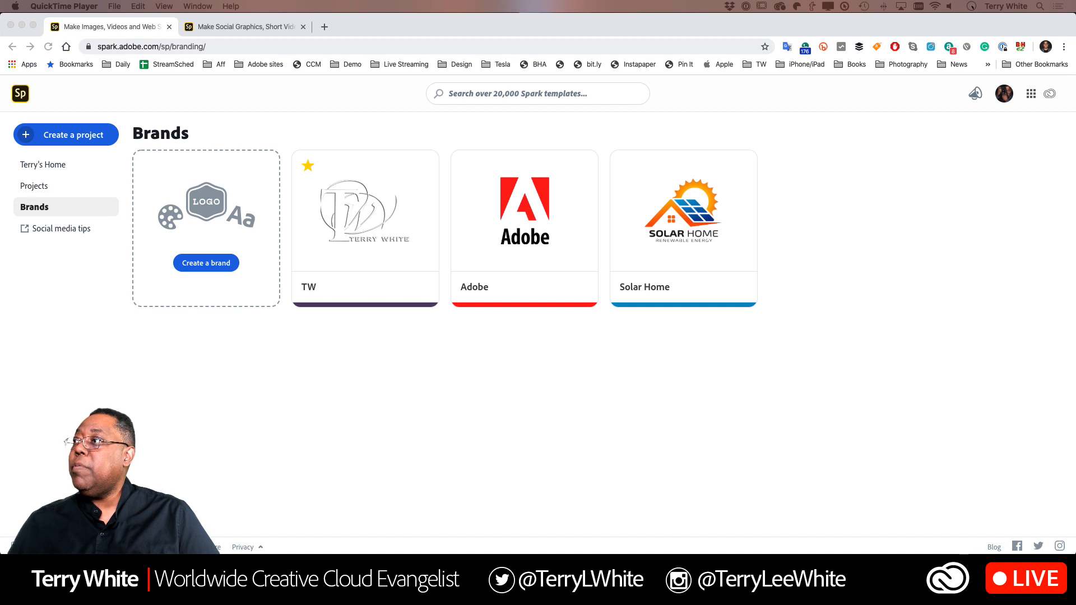
{"action": "key", "text": "alt+super+n"}
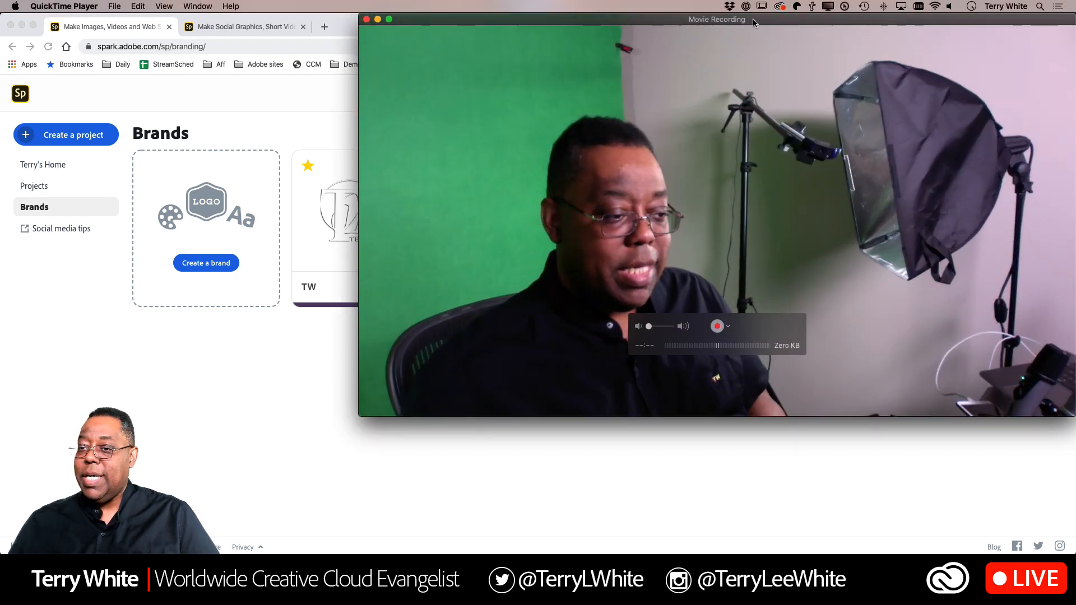
{"action": "left_click_drag", "start_coordinate": [753, 21], "coordinate": [1075, 151]}
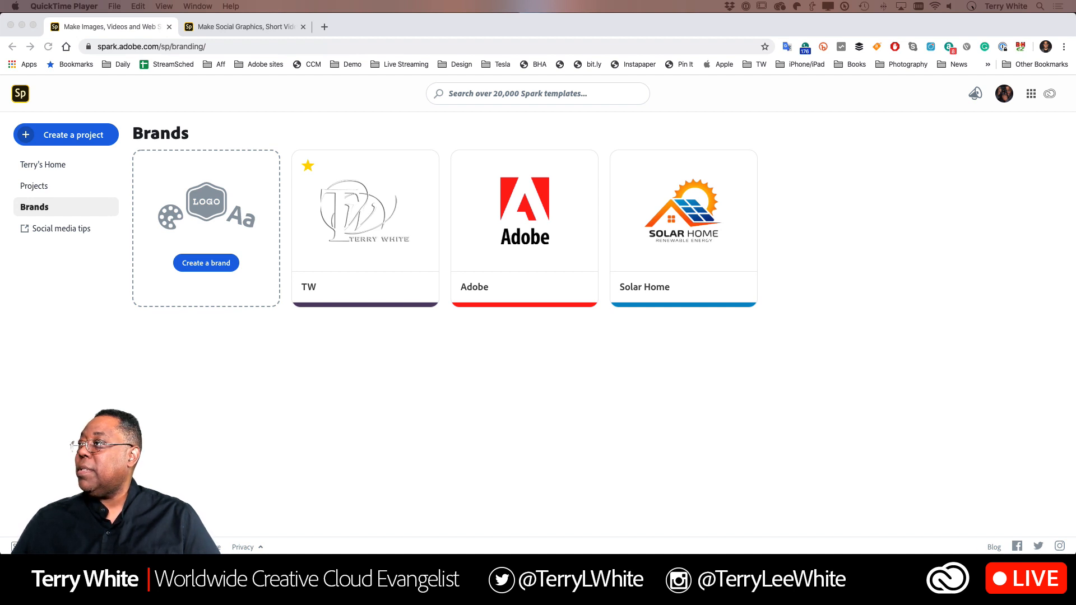
Bring the Movie Recording window showing the Spark templates back onto the display, shrink it to fit, and place it beside the Create a brand card.
{"action": "left_click_drag", "start_coordinate": [1075, 168], "coordinate": [504, 24]}
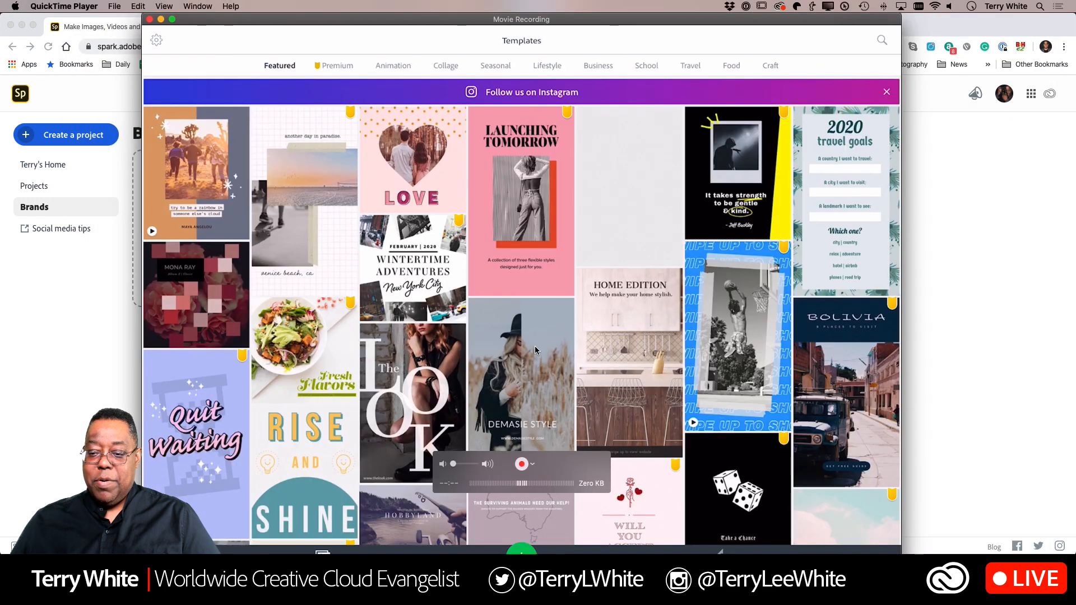
{"action": "left_click_drag", "start_coordinate": [900, 583], "coordinate": [870, 554]}
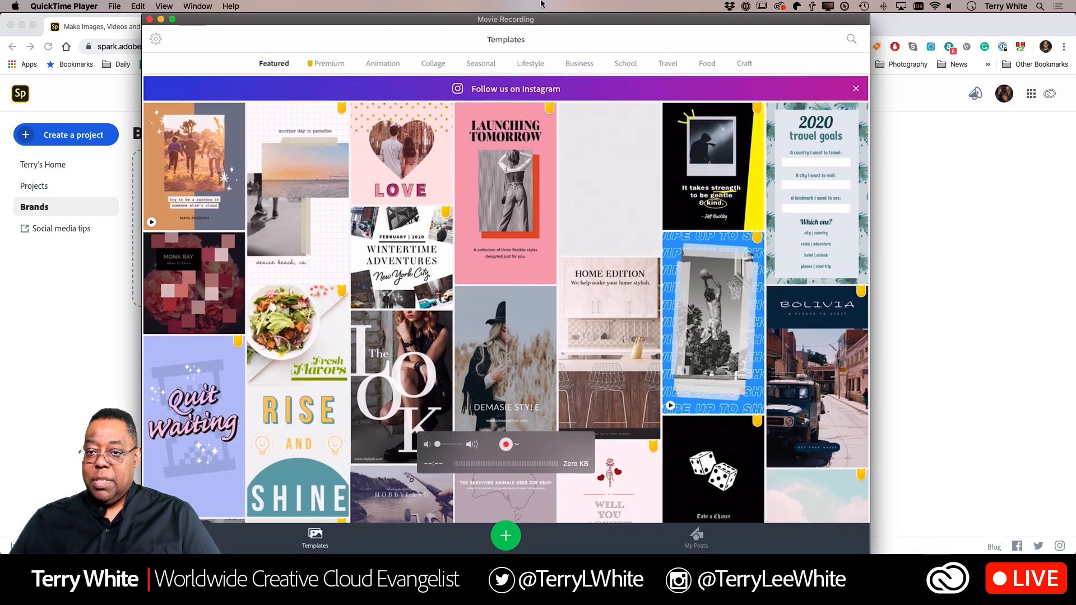
{"action": "left_click_drag", "start_coordinate": [543, 22], "coordinate": [730, 28]}
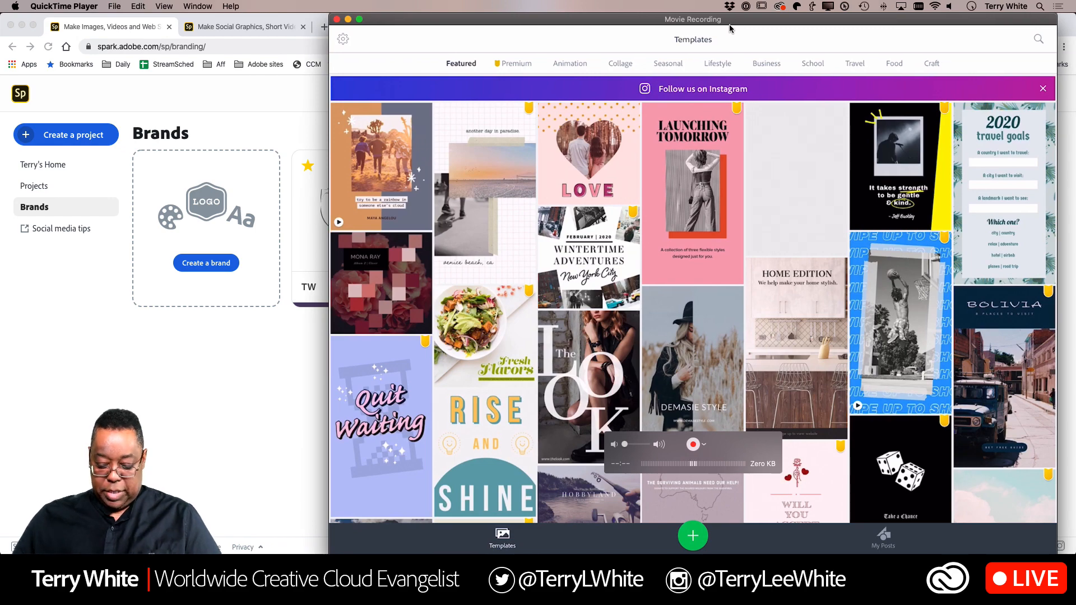